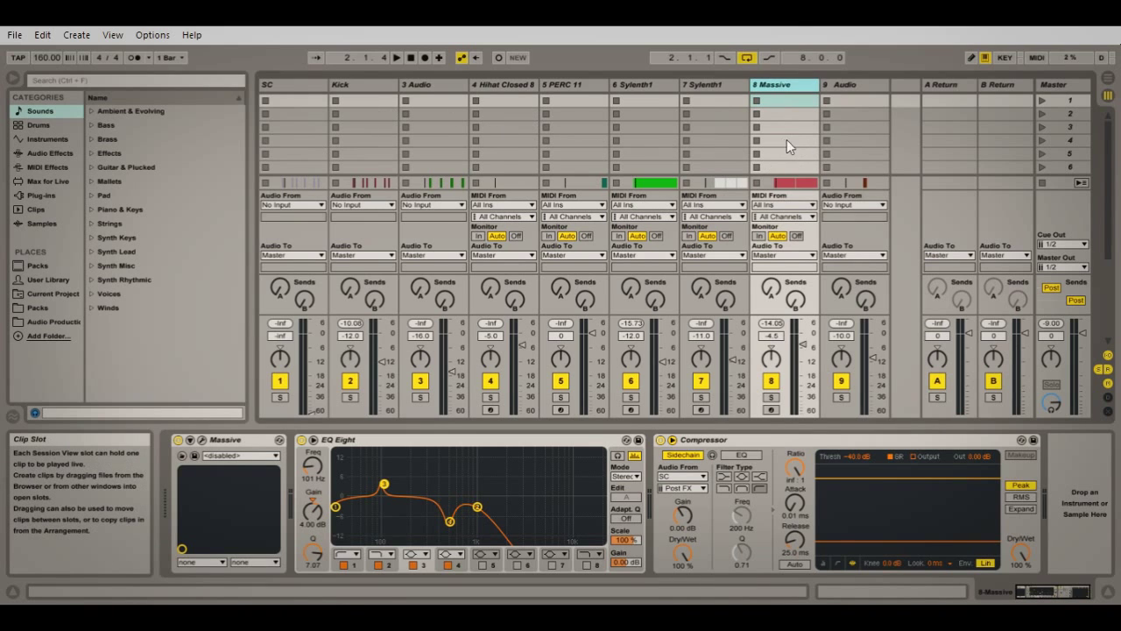
# Step: Switch to the Arrangement View and play the arrangement from 2.1.1
pyautogui.press('Tab')
pyautogui.moveTo(329, 108); pyautogui.dragTo(330, 152)
pyautogui.moveTo(329, 104); pyautogui.dragTo(330, 94)
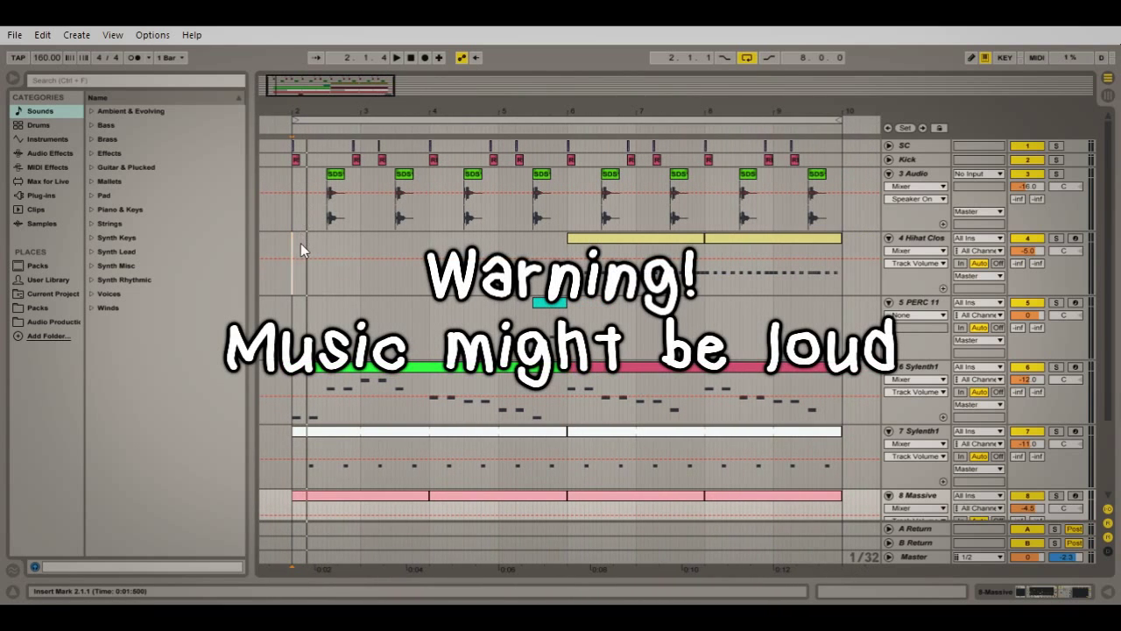
pyautogui.press('space')
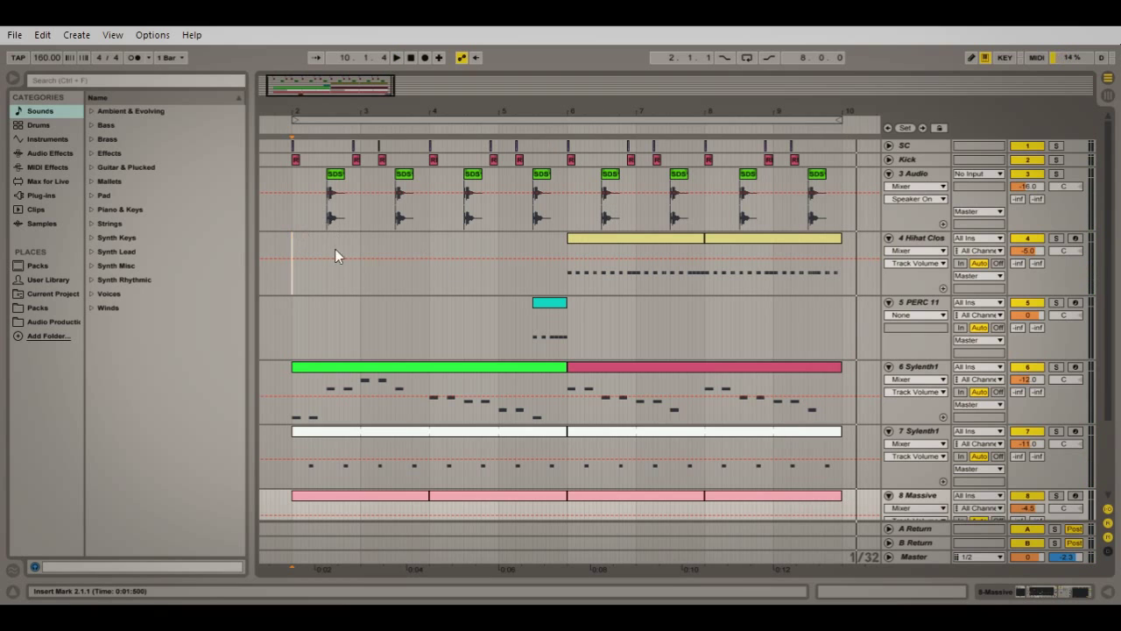
# Step: Open the recent Live Set that holds the percussion layers grouped under the Submix track
pyautogui.click(15, 35)
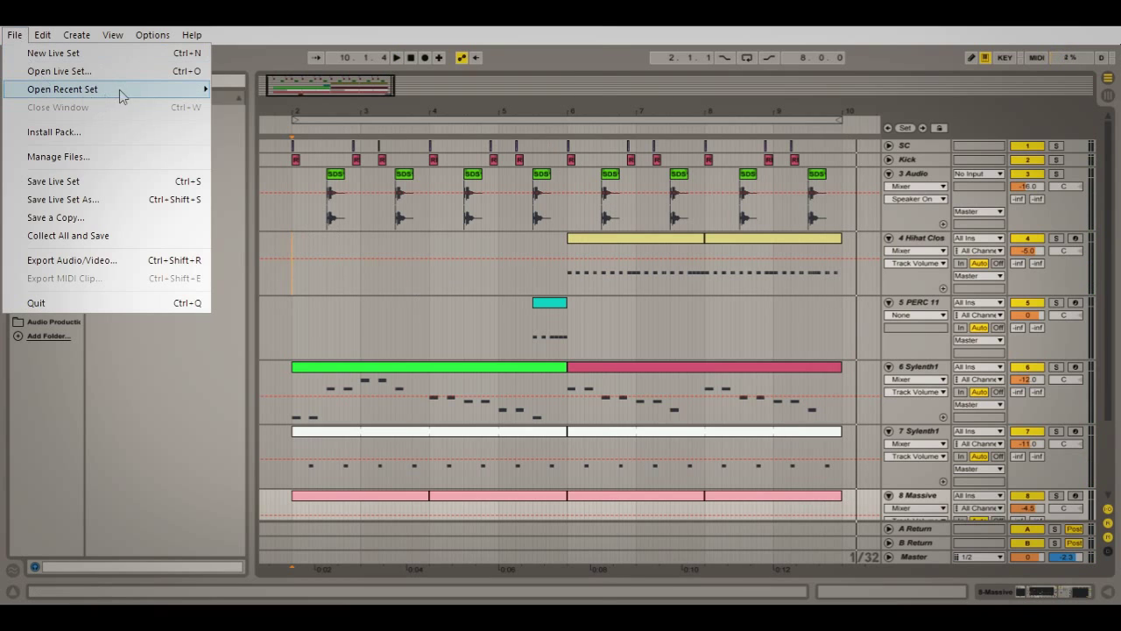
pyautogui.moveTo(132, 90)
pyautogui.click(369, 39)
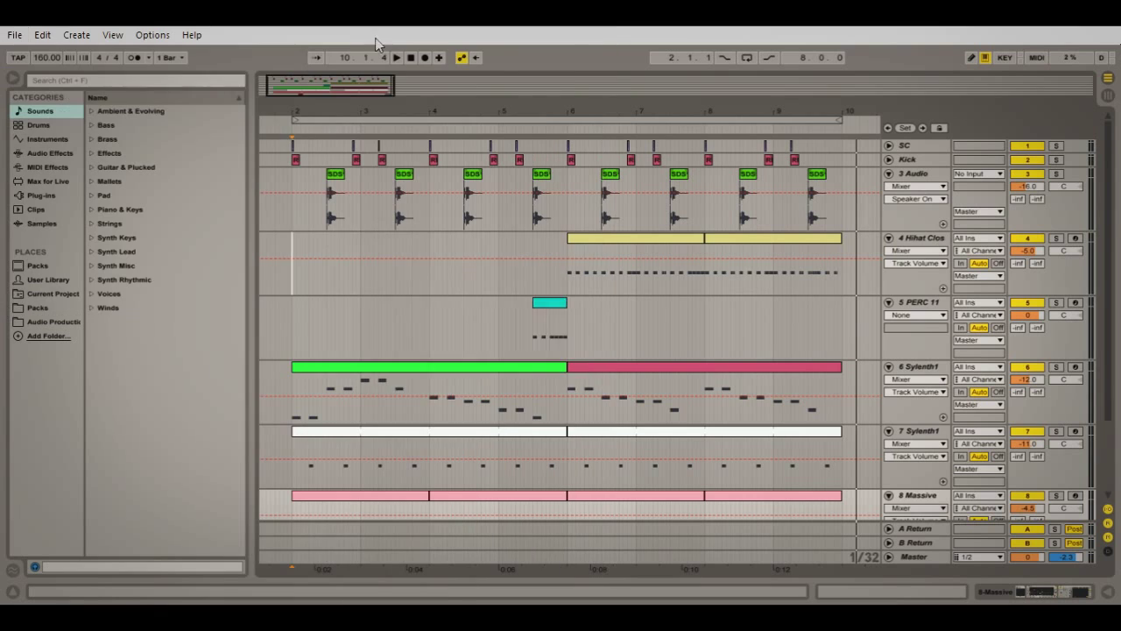
pyautogui.click(580, 359)
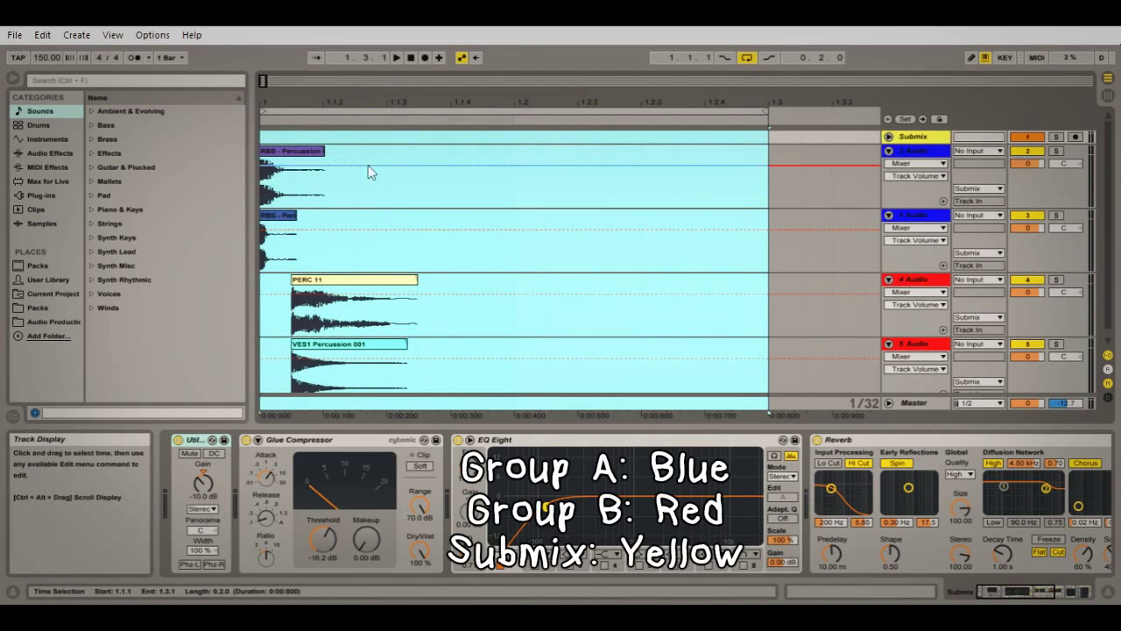
# Step: Look closely at the percussion layers, highlighting the PERC 11 and VES1 Percussion 001 clips together, and set the tempo to 160 BPM
pyautogui.click(354, 187)
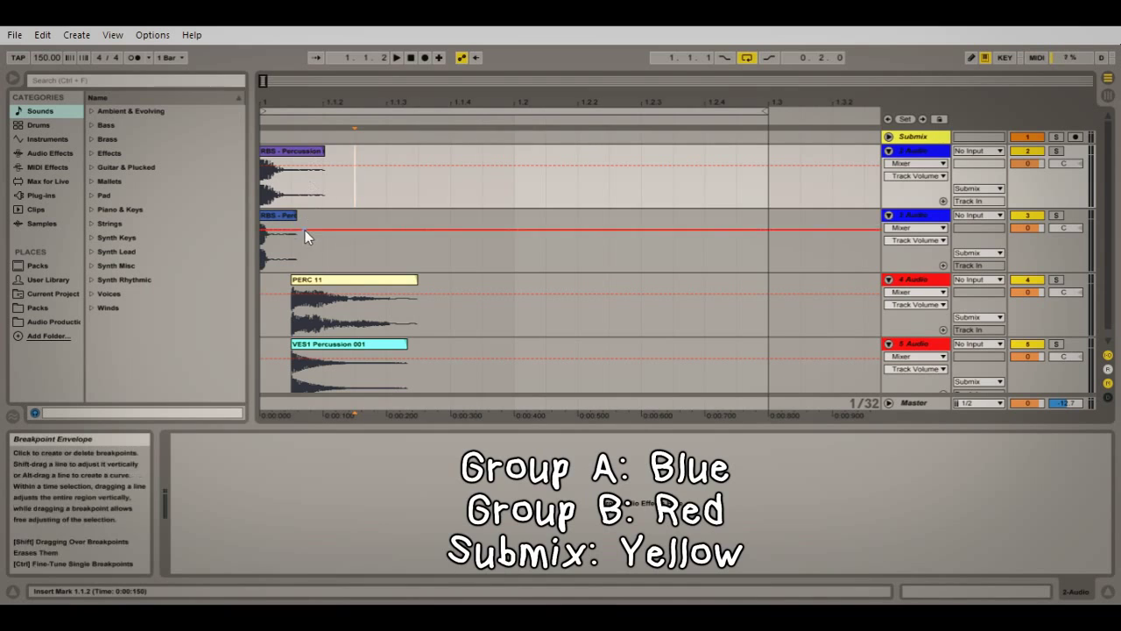
pyautogui.moveTo(312, 107); pyautogui.dragTo(324, 163)
pyautogui.moveTo(446, 175); pyautogui.dragTo(485, 170)
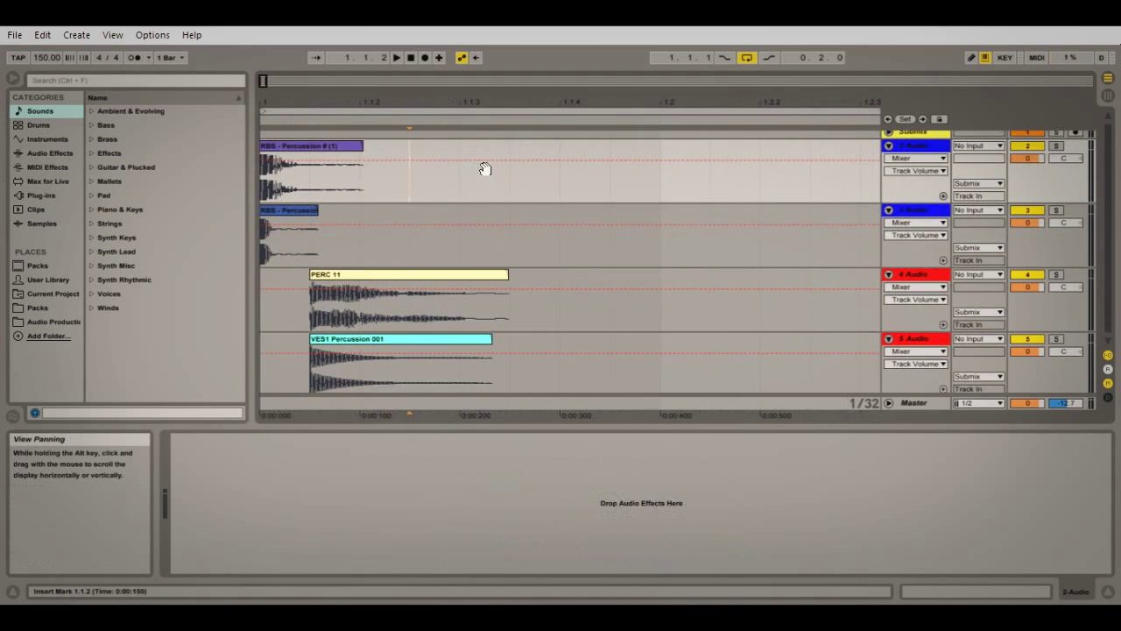
pyautogui.click(362, 275)
pyautogui.keyDown('shift'); pyautogui.click(361, 340); pyautogui.keyUp('shift')
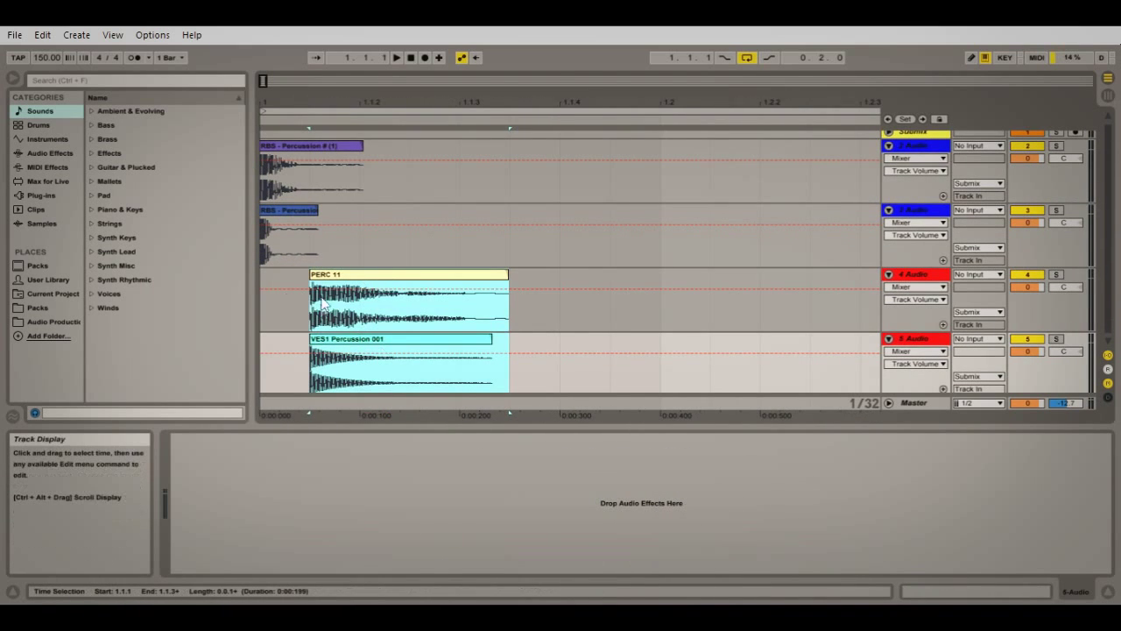
pyautogui.click(284, 313)
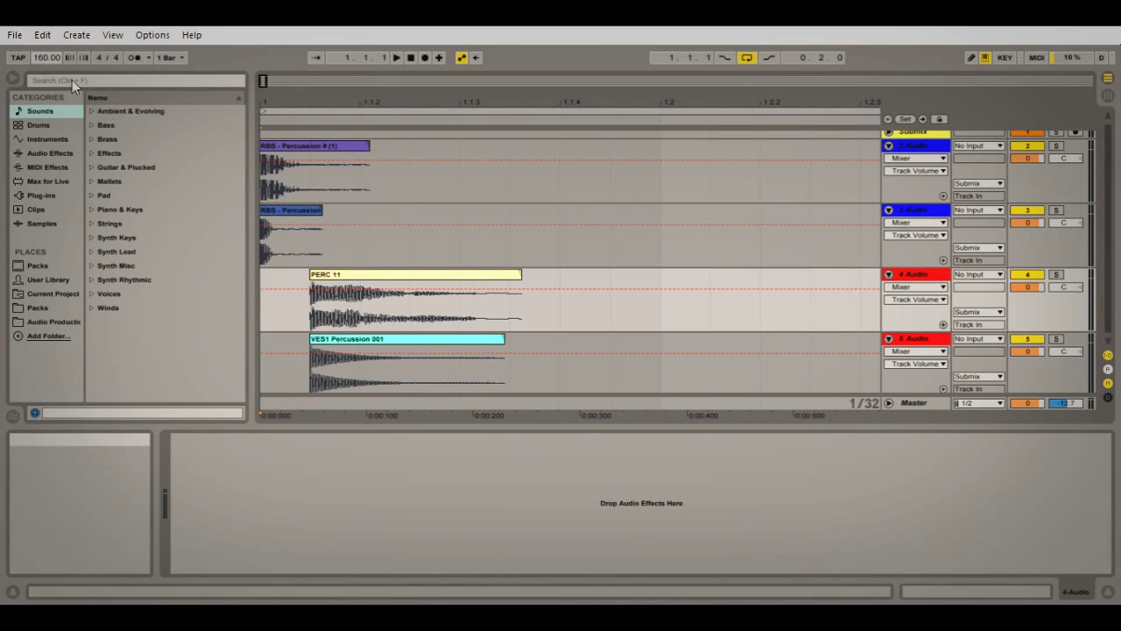
# Step: Check the arrangement's fixed grid setting
pyautogui.rightClick(420, 230)
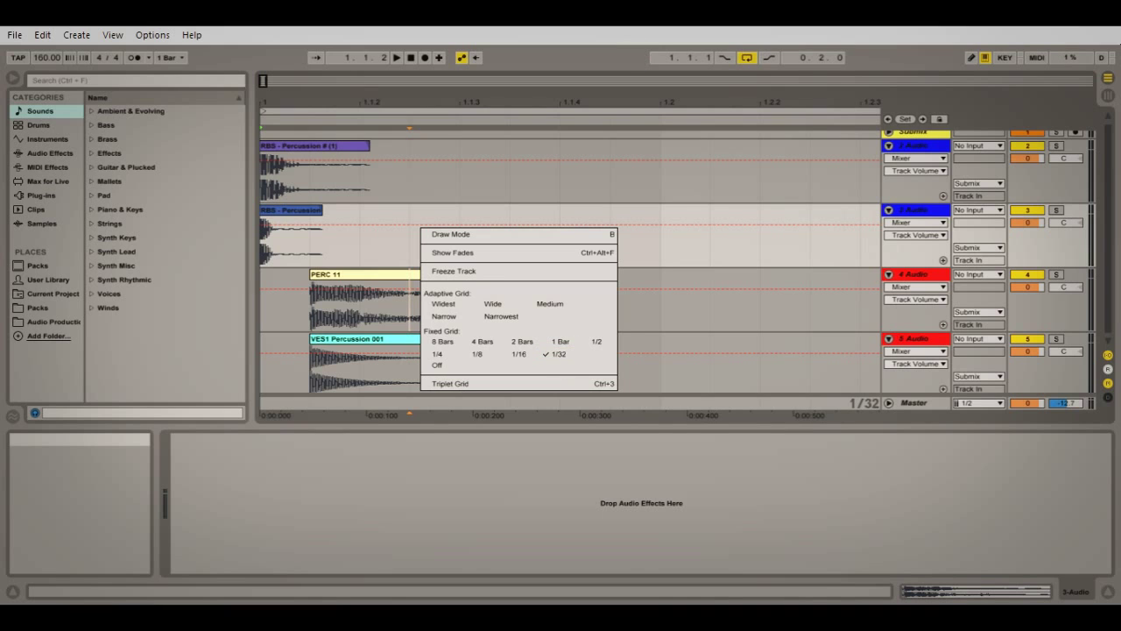
pyautogui.click(348, 206)
pyautogui.scroll(1, 348, 205)
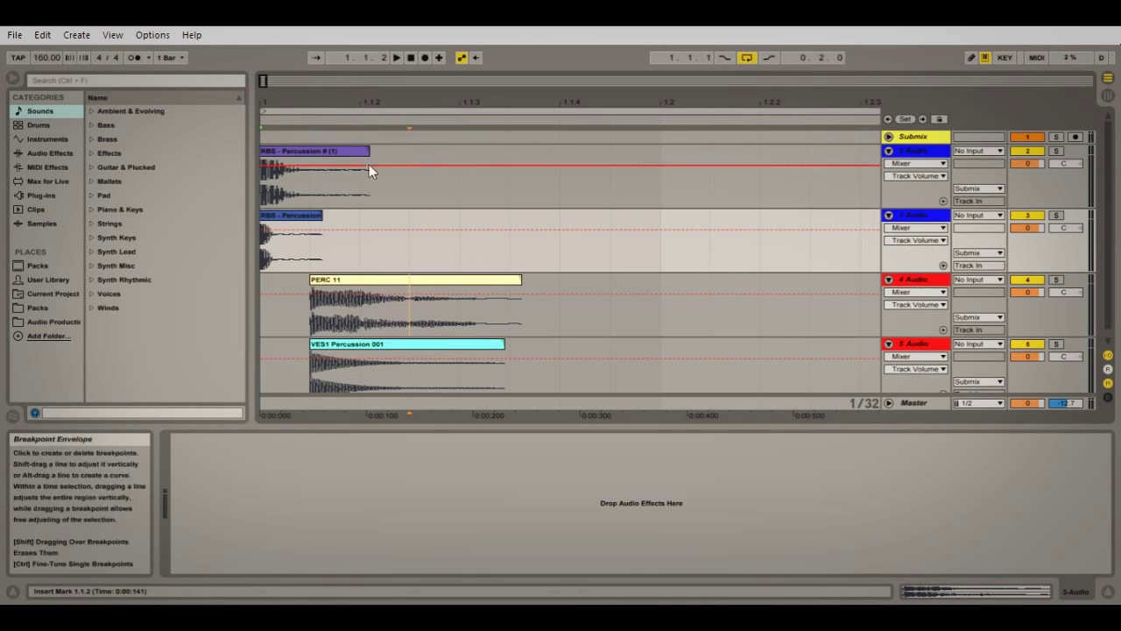
# Step: Solo and listen to each of the two blue percussion tracks in turn, starting with track 2
pyautogui.click(1058, 153)
pyautogui.press('space')
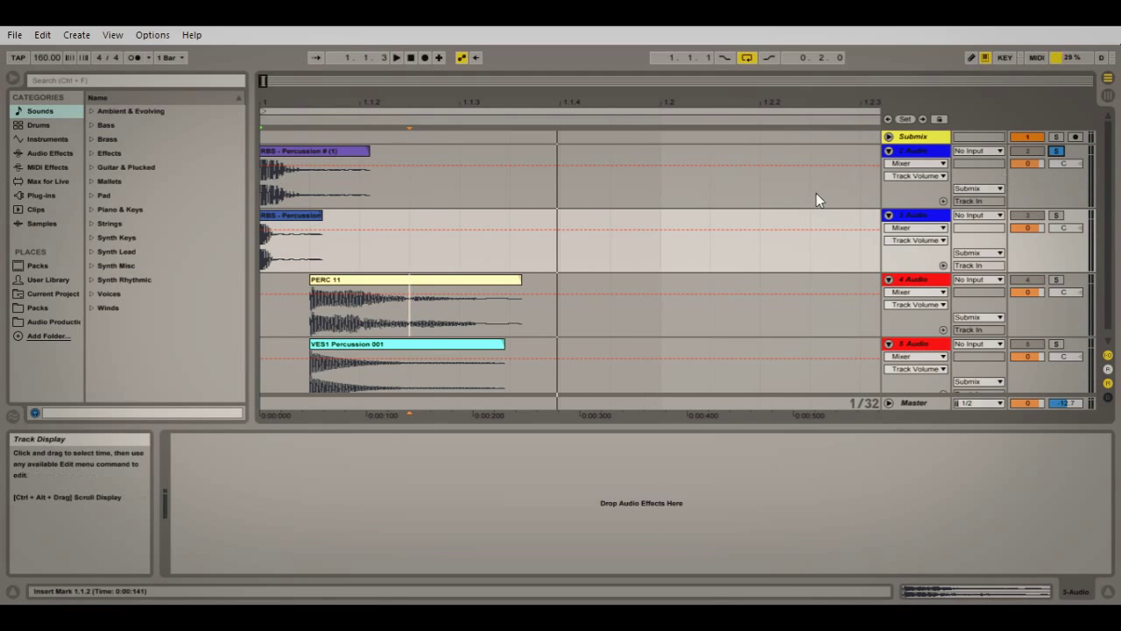
pyautogui.click(1057, 216)
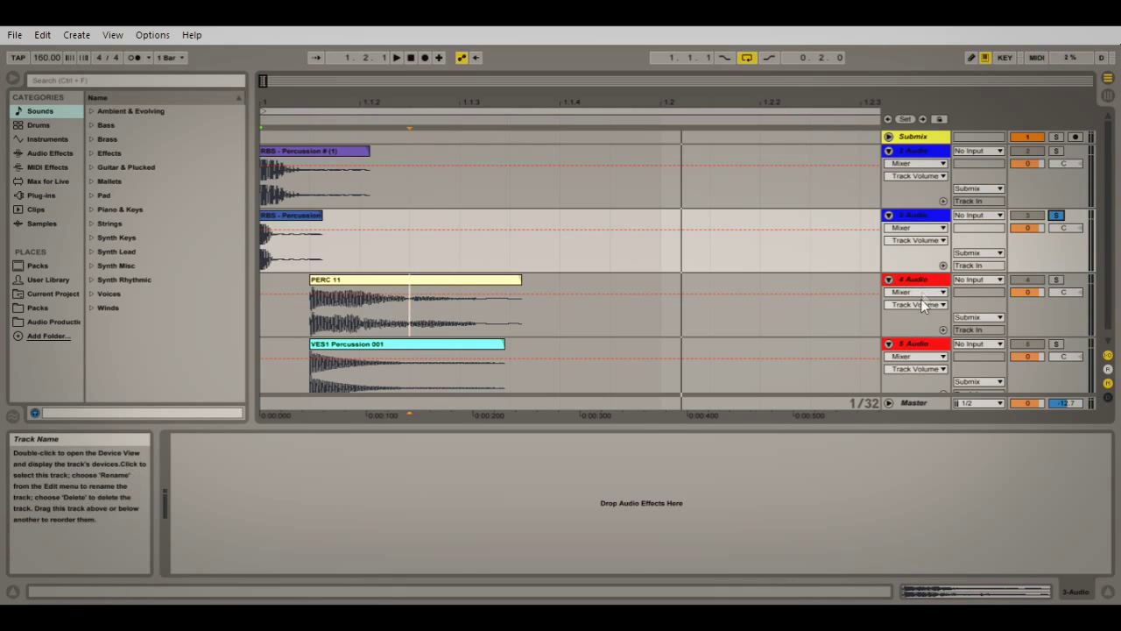
# Step: Solo the 4 Audio track and play the PERC 11 clip from its start
pyautogui.scroll(-1, 725, 310)
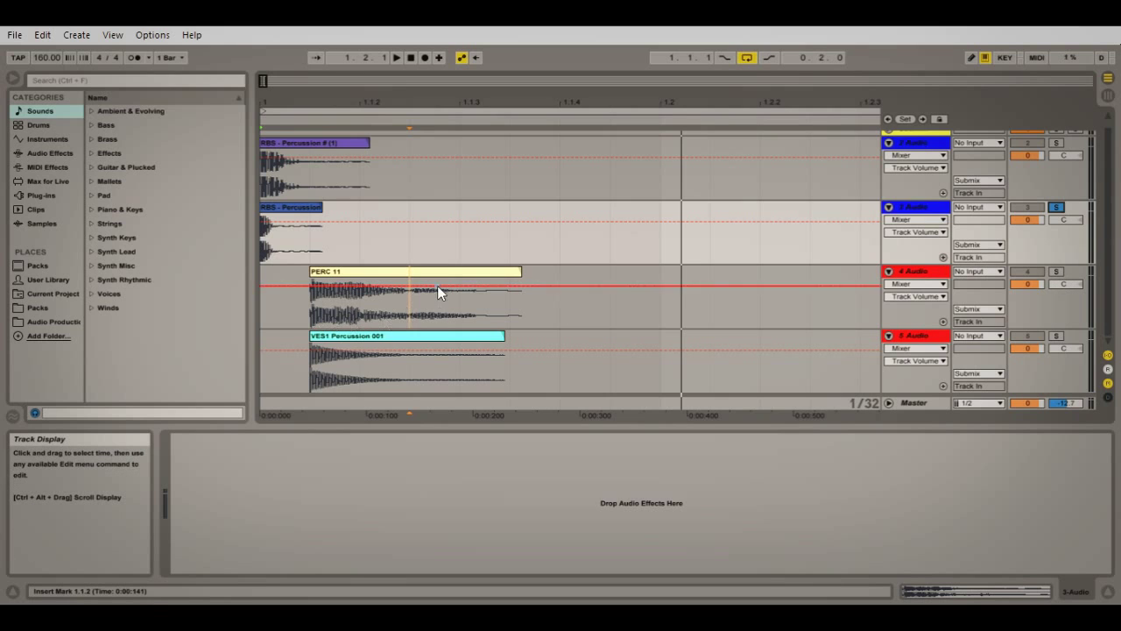
pyautogui.click(1056, 271)
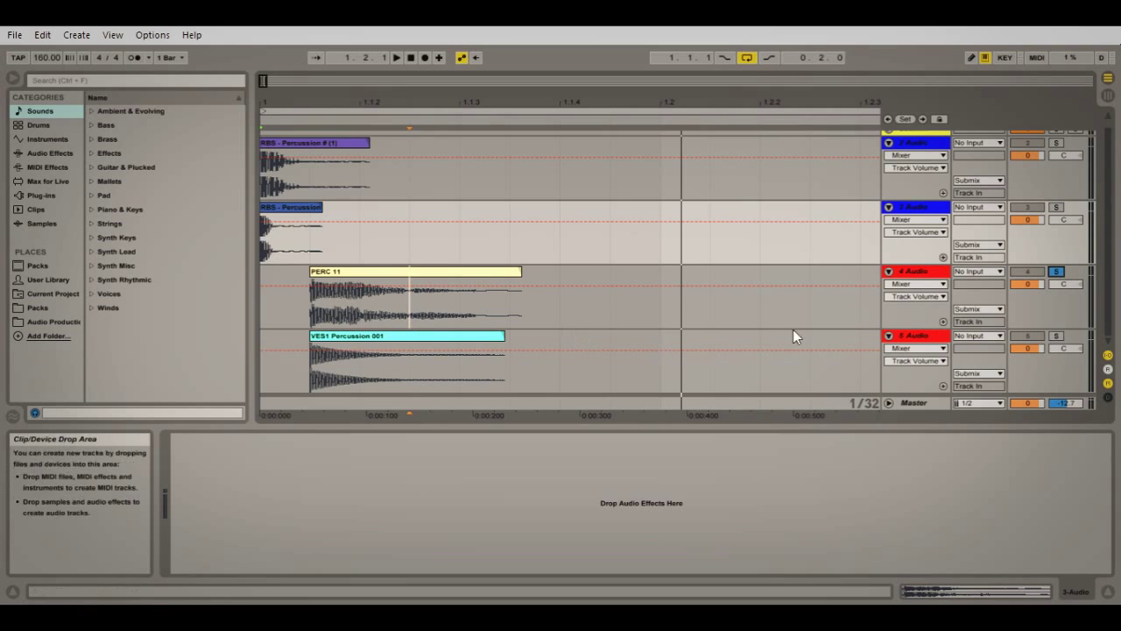
pyautogui.click(309, 314)
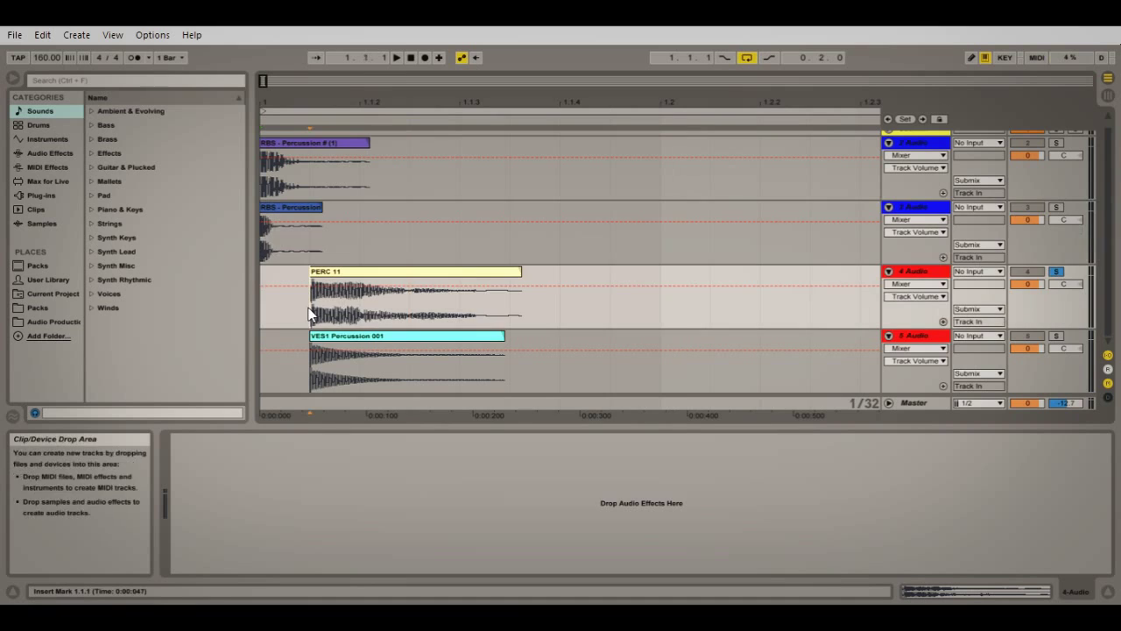
pyautogui.press('space')
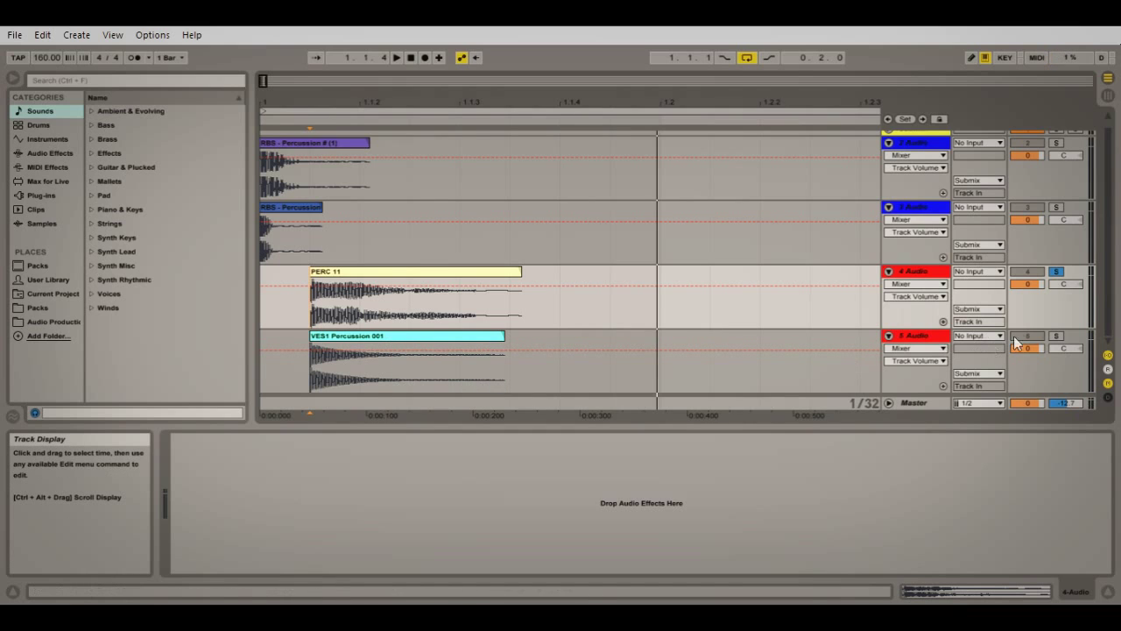
pyautogui.press('space')
# Step: Solo and play the VES1 Percussion 001 track, followed by the PERC 11 track again for comparison
pyautogui.click(1055, 335)
pyautogui.press('space')
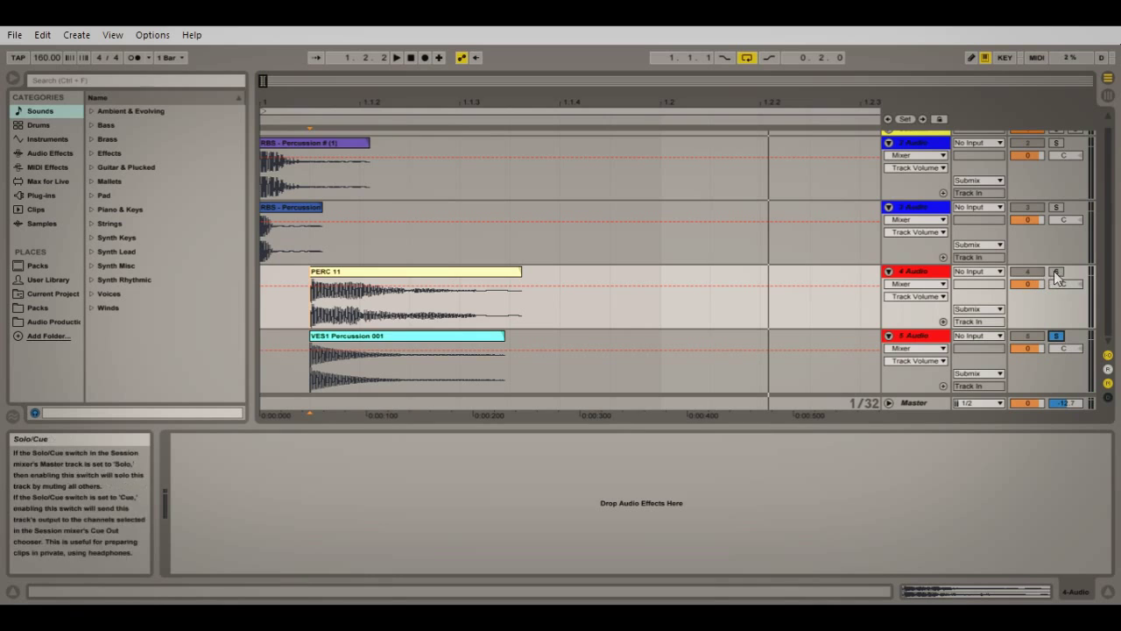
pyautogui.press('space')
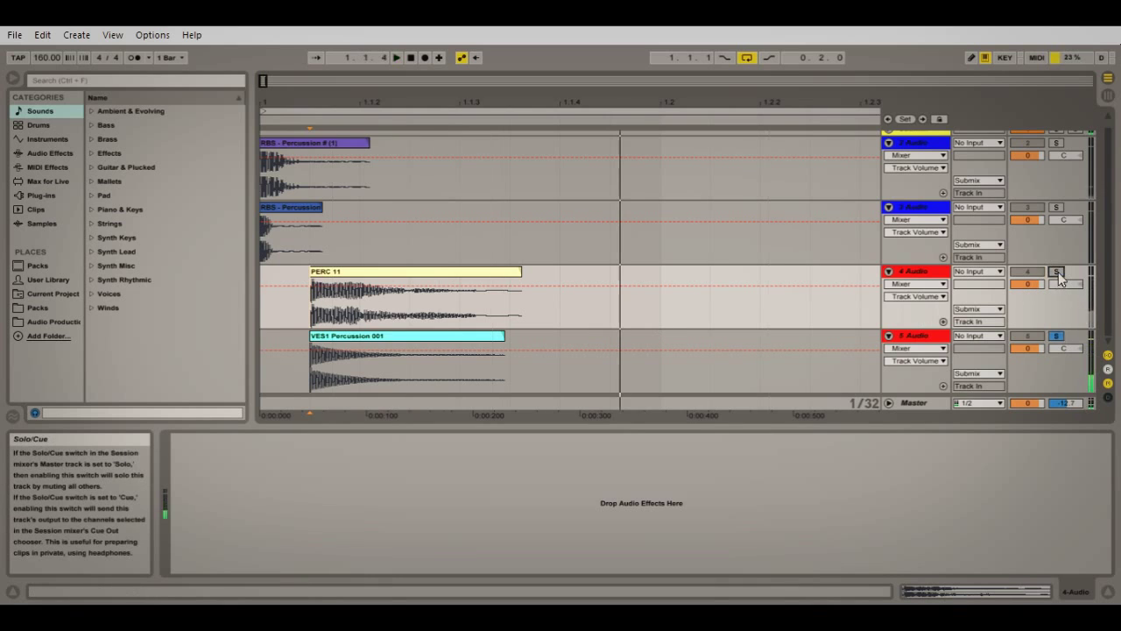
pyautogui.click(1057, 272)
pyautogui.press('space')
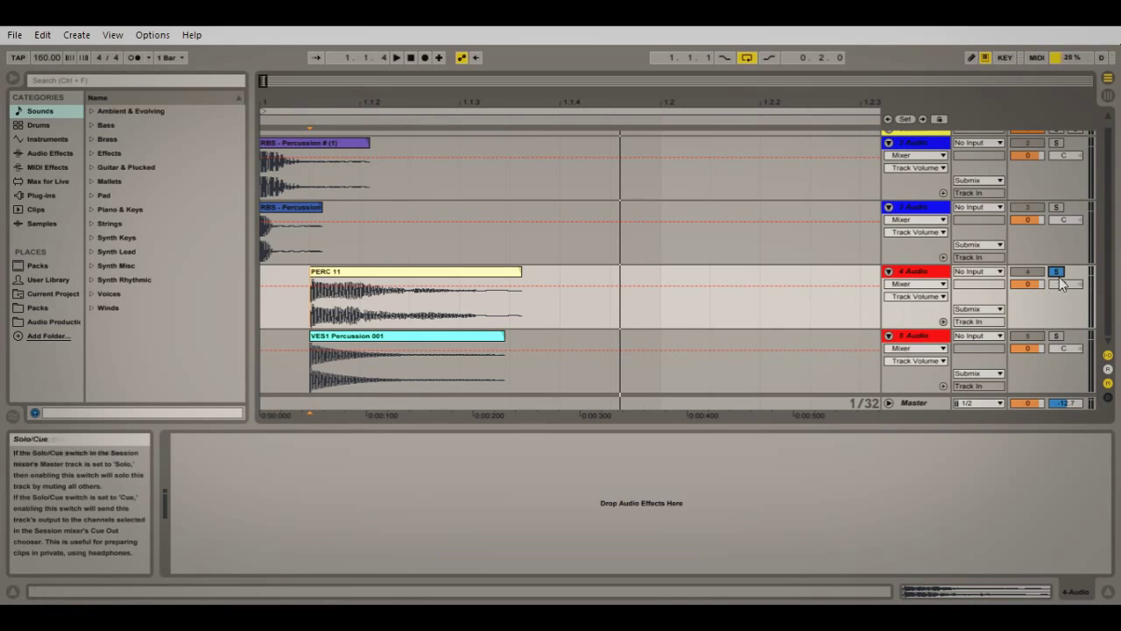
# Step: Solo both blue percussion tracks and play them together
pyautogui.click(1056, 143)
pyautogui.press('space')
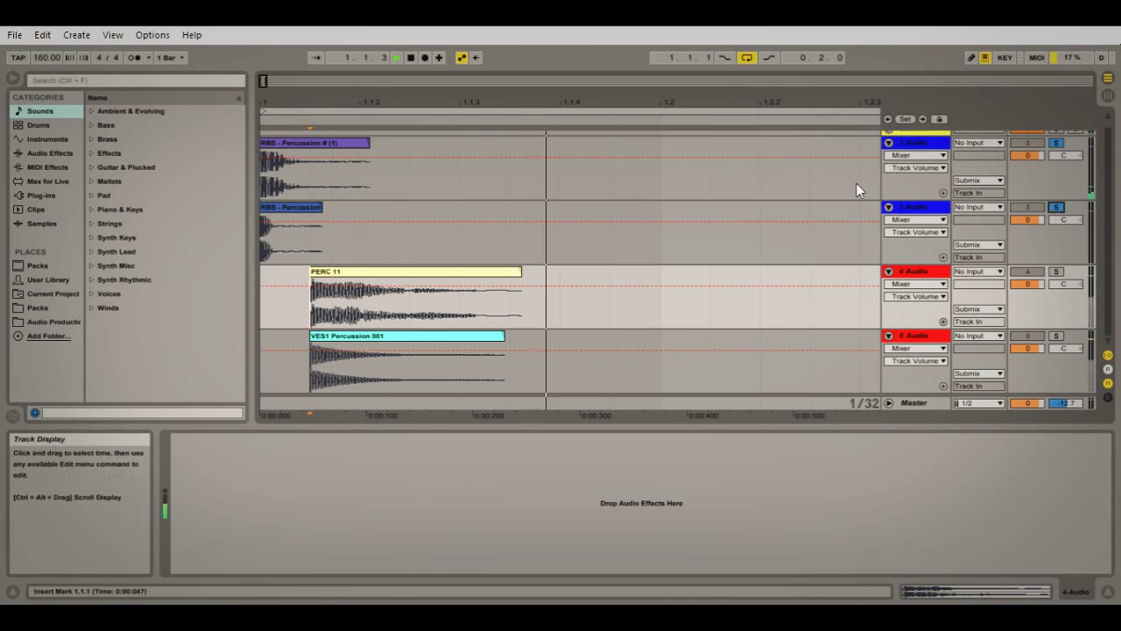
pyautogui.press('space')
# Step: Solo both red percussion tracks and play PERC 11 and VES1 Percussion 001 together from their start
pyautogui.click(1057, 272)
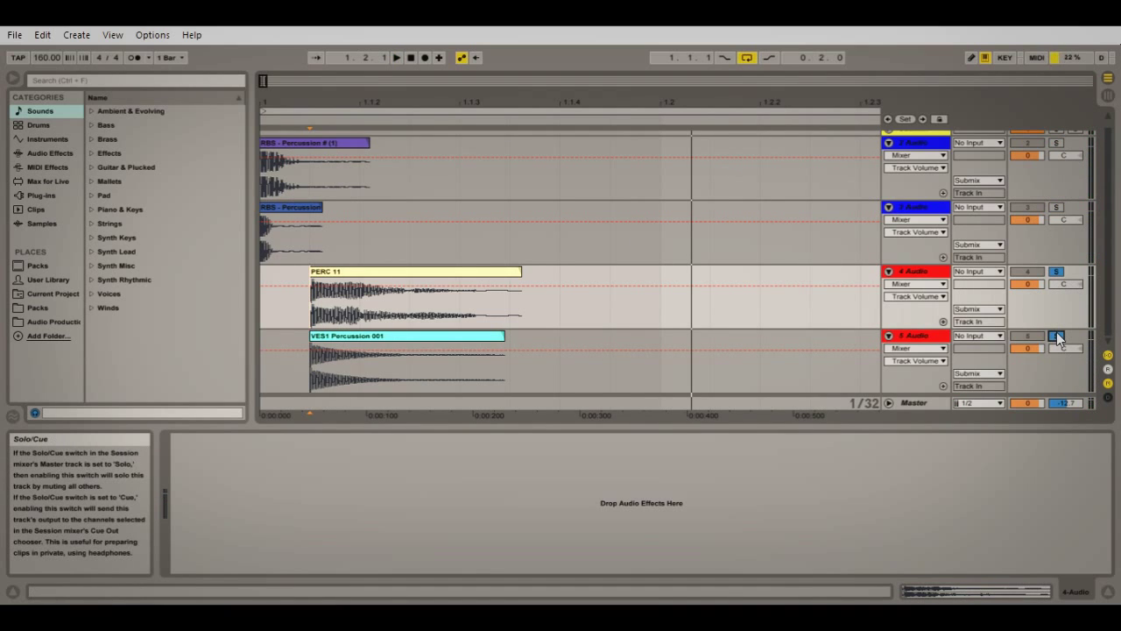
pyautogui.click(287, 308)
pyautogui.press('space')
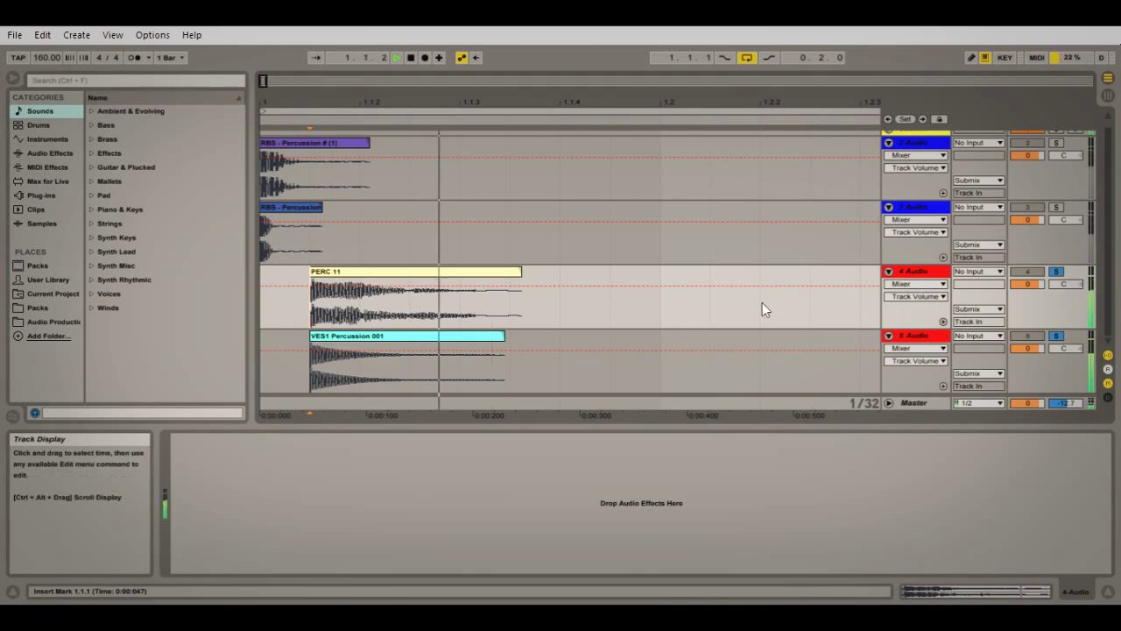
# Step: Clear all track solos and play the blue and red percussion layers together
pyautogui.click(1056, 272)
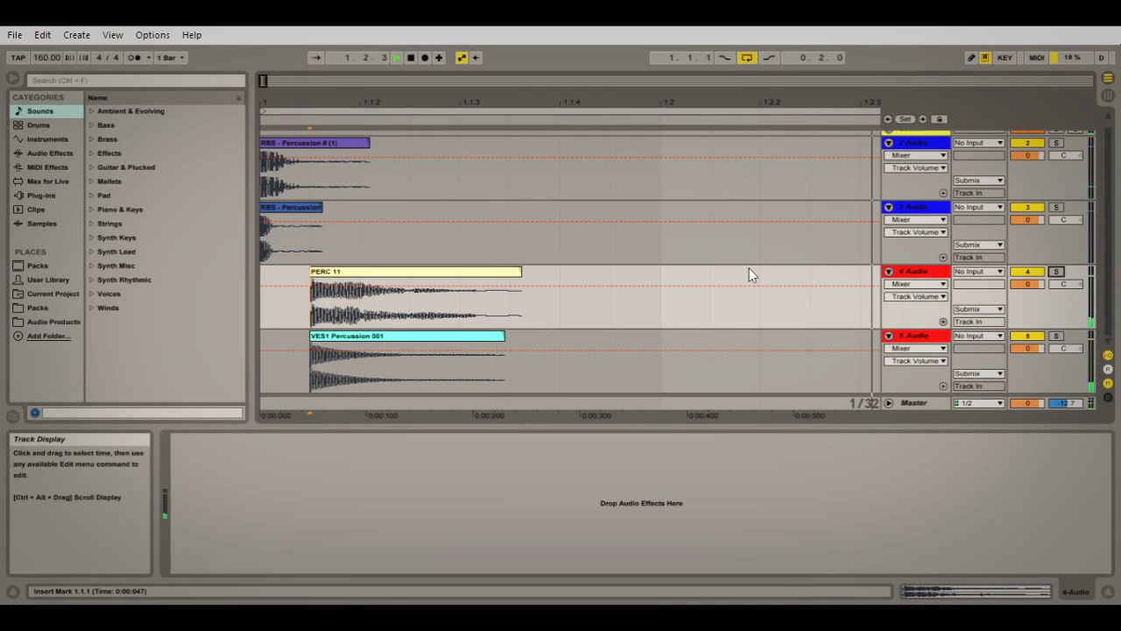
pyautogui.press('space')
pyautogui.scroll(1, 554, 278)
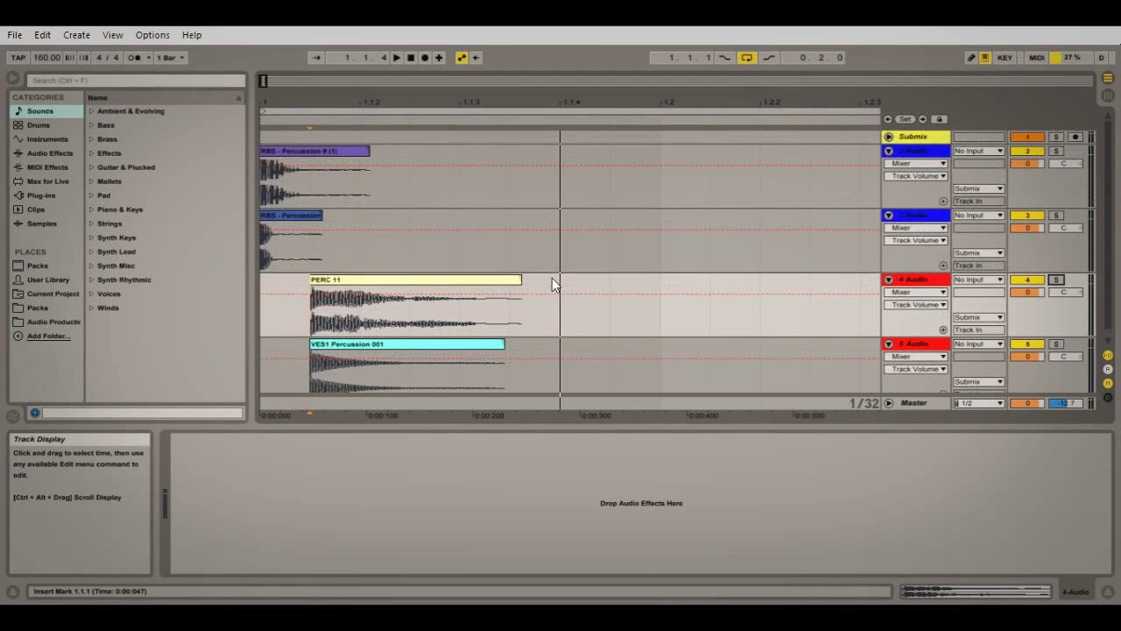
# Step: Show the Submix group's device chain and look through its effects in order
pyautogui.click(940, 141)
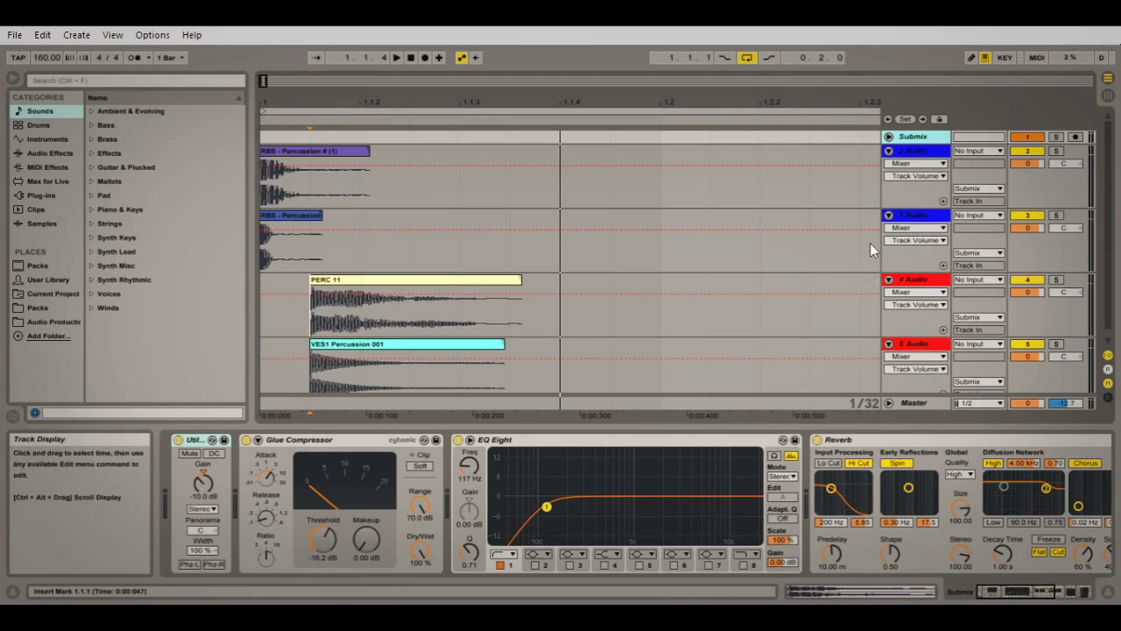
pyautogui.click(861, 136)
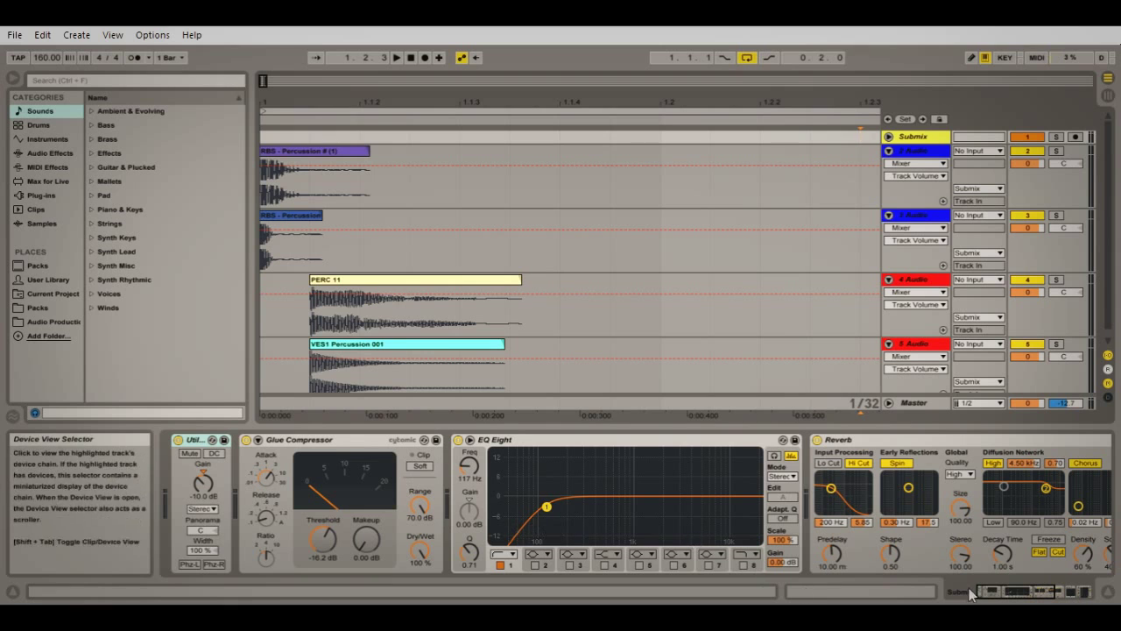
pyautogui.moveTo(993, 593); pyautogui.dragTo(1018, 596)
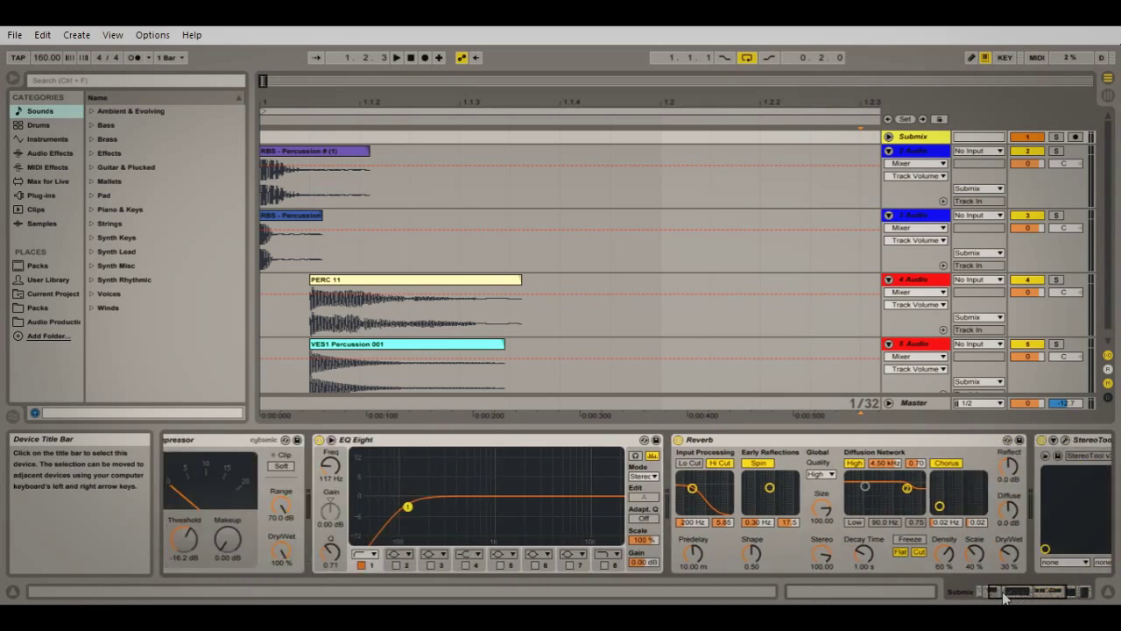
pyautogui.moveTo(1003, 593); pyautogui.dragTo(981, 593)
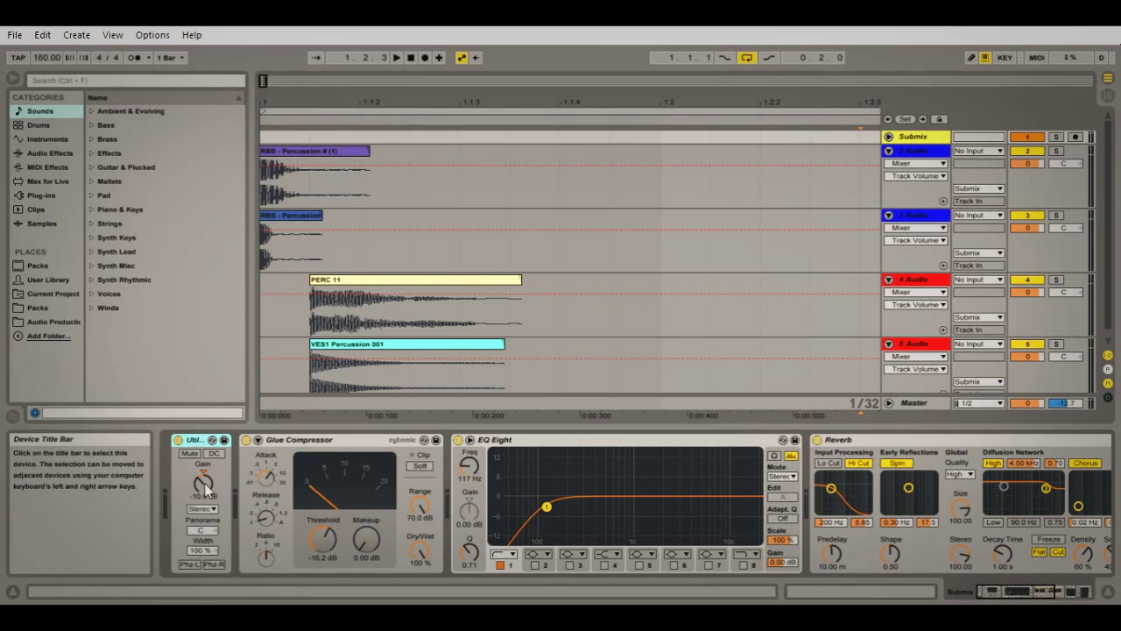
# Step: Examine the settings of the Glue Compressor, EQ Eight and Reverb on the Submix group
pyautogui.click(361, 444)
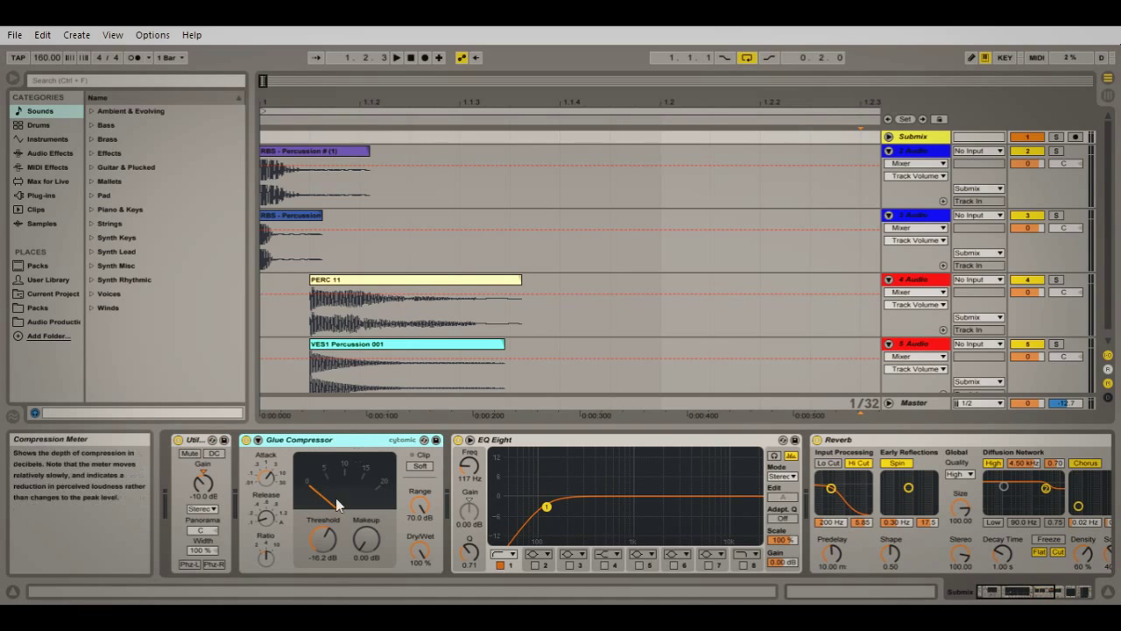
pyautogui.click(618, 440)
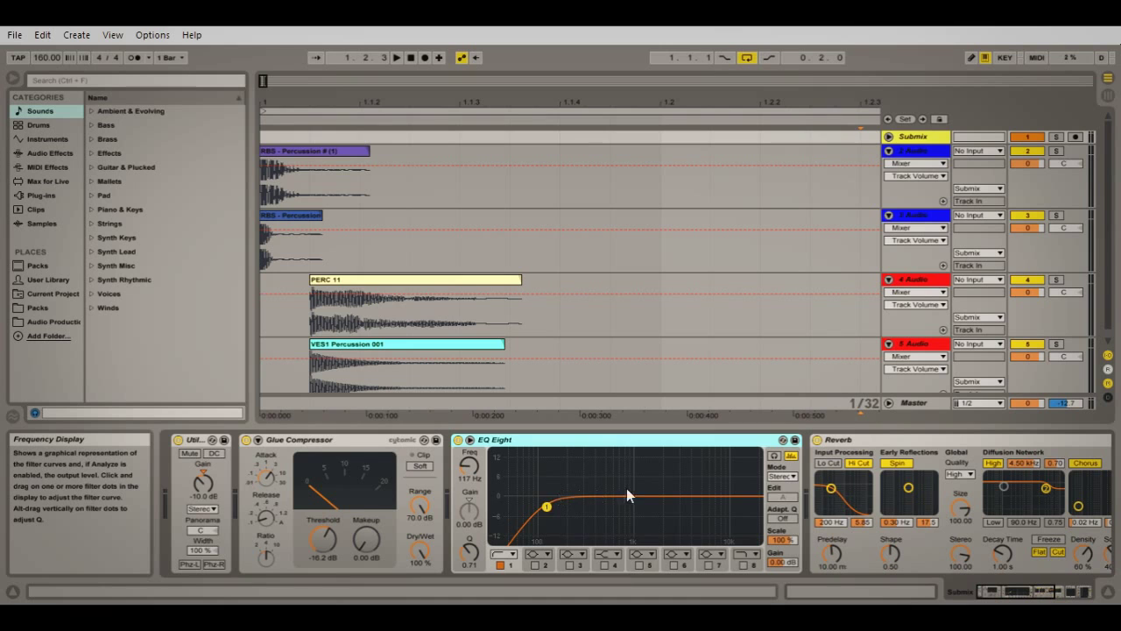
pyautogui.moveTo(678, 495); pyautogui.dragTo(570, 496)
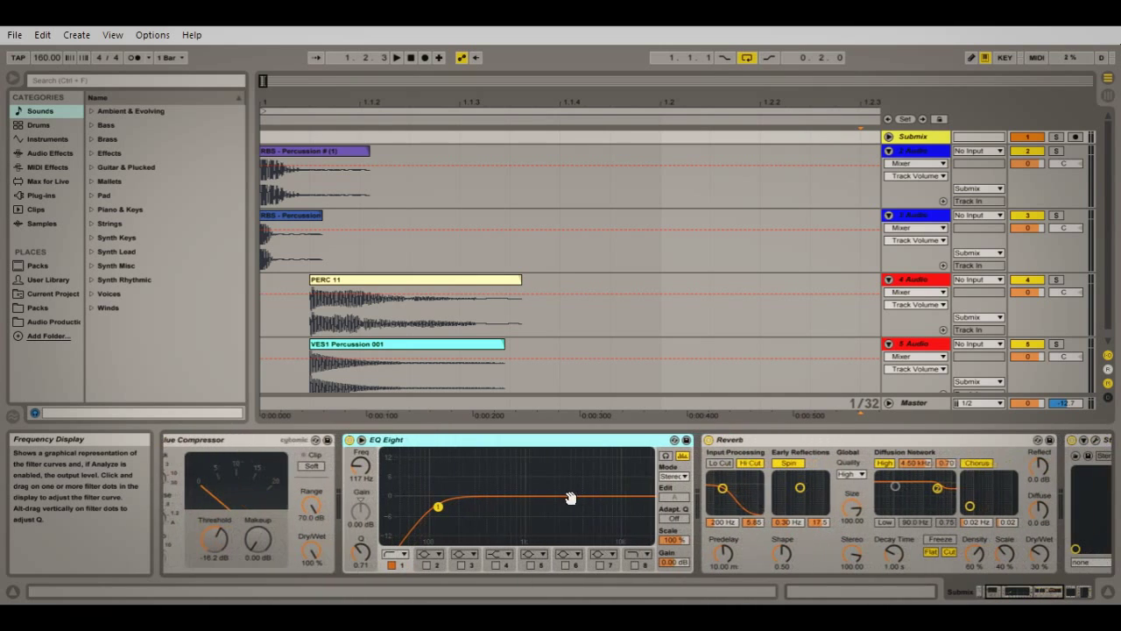
pyautogui.click(808, 443)
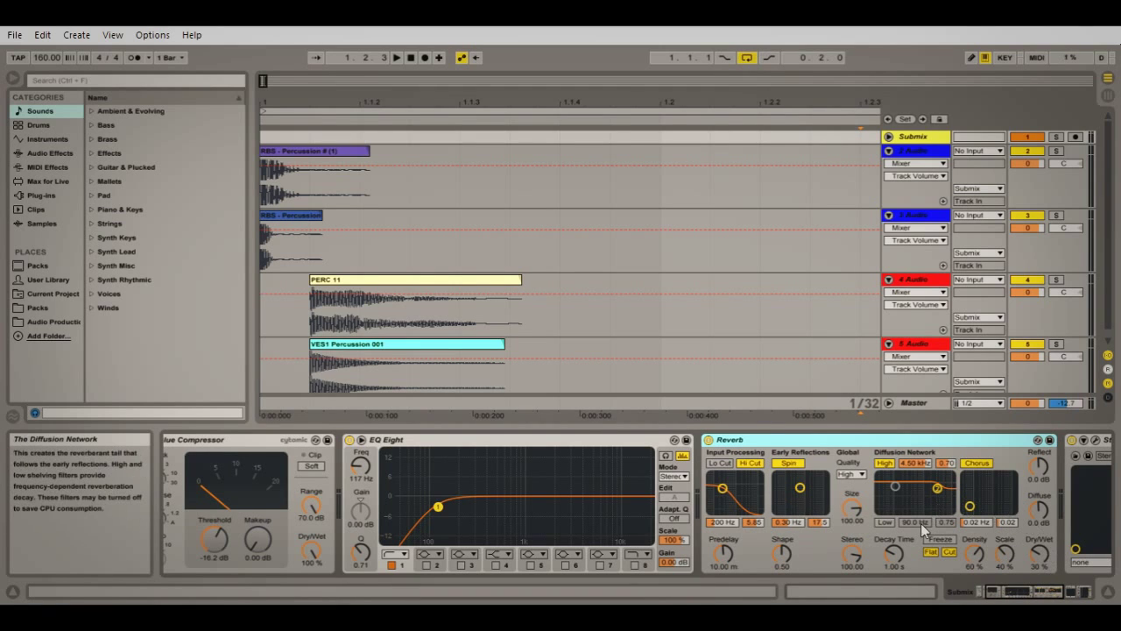
# Step: Examine the StereoToolV3 plug-in window, close it, and view the Compressor at the end of the Submix chain
pyautogui.moveTo(935, 509); pyautogui.dragTo(698, 503)
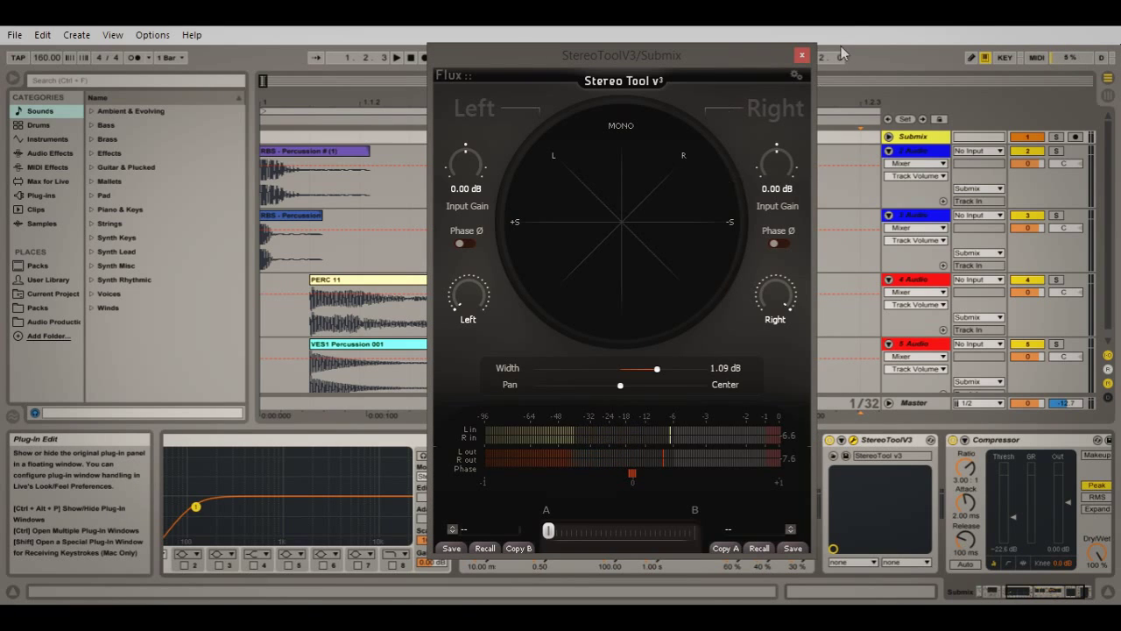
pyautogui.click(802, 55)
pyautogui.moveTo(880, 504); pyautogui.dragTo(797, 511)
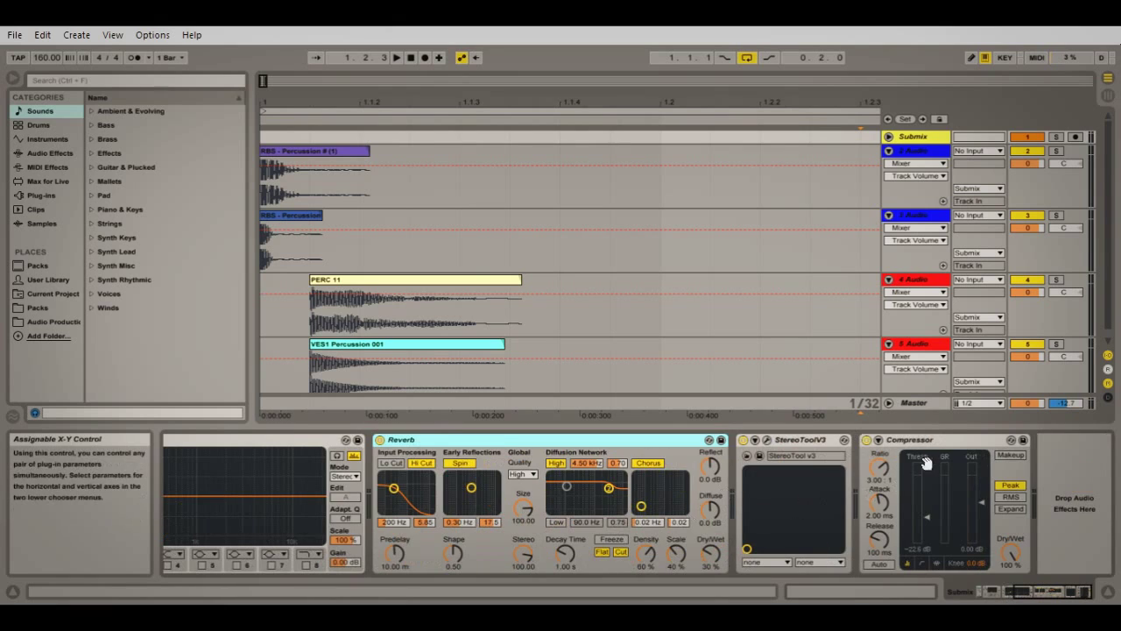
# Step: Switch the Submix Compressor's display to the transfer curve view and show the Master track's device chain
pyautogui.click(935, 563)
pyautogui.click(923, 563)
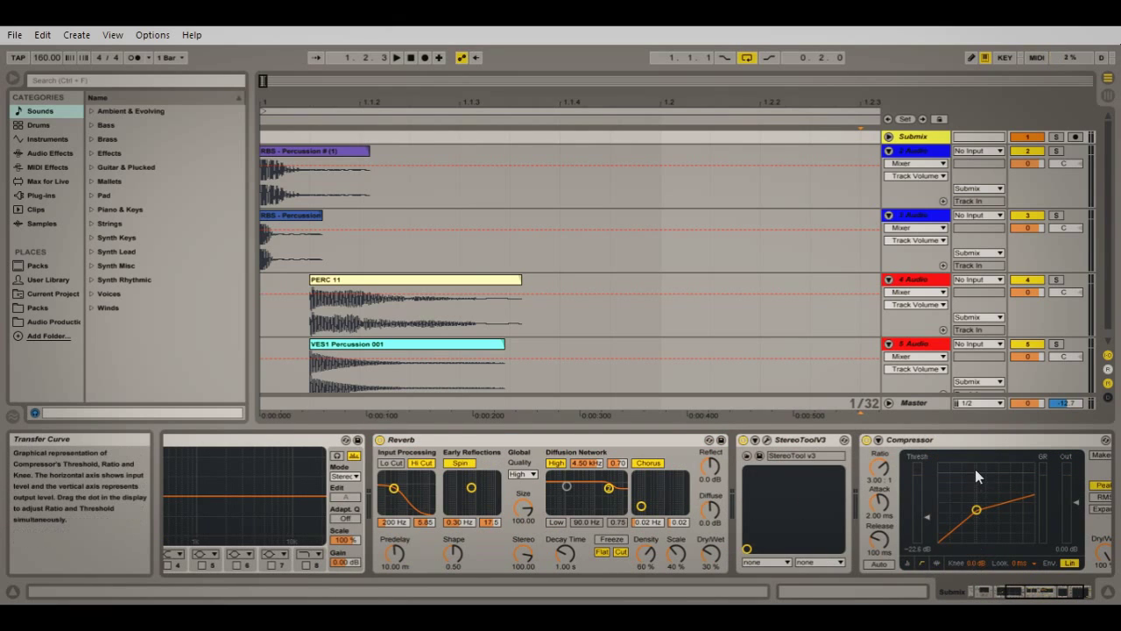
pyautogui.click(941, 402)
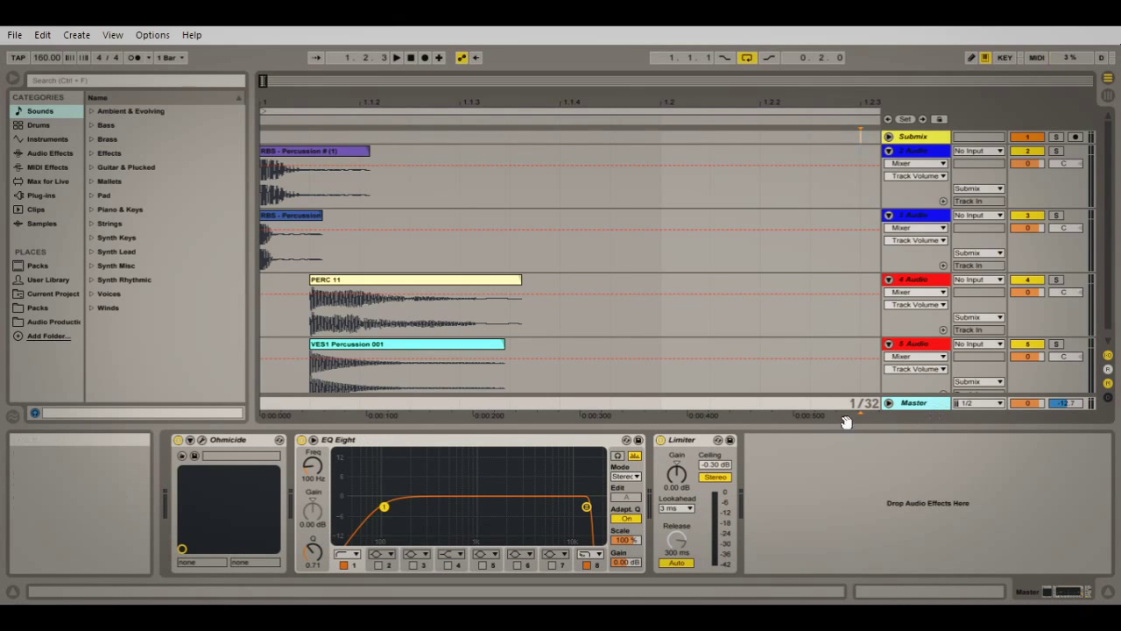
# Step: Examine the Ohmicide plug-in window on the Master, choose the Standard distortion type Soft Clip for Band 3, and close the window
pyautogui.click(260, 442)
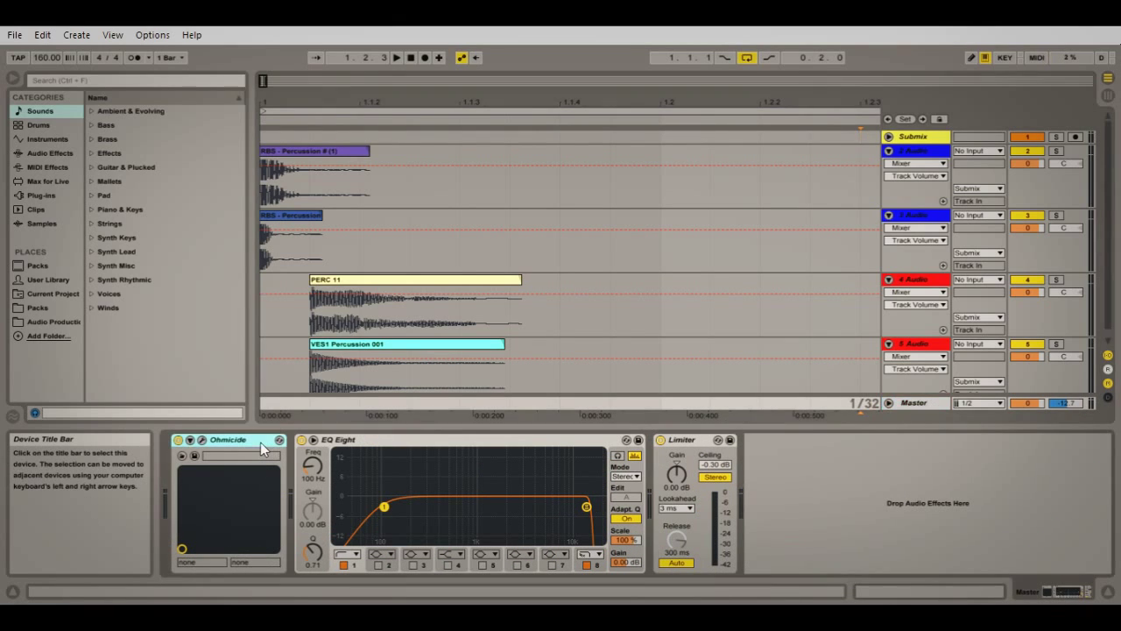
pyautogui.click(201, 440)
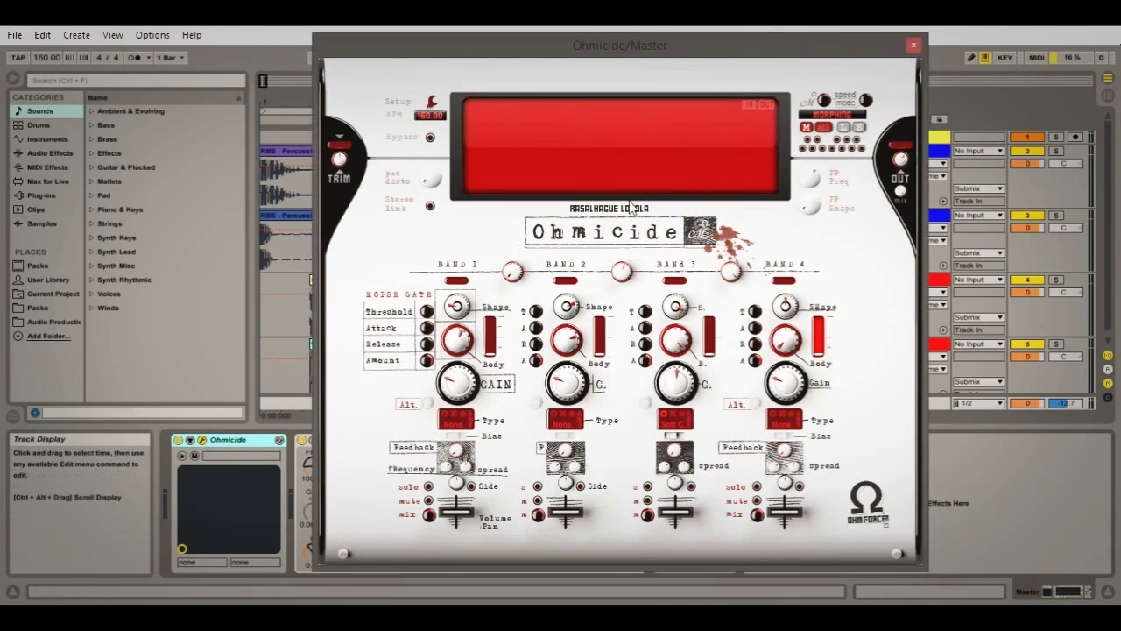
pyautogui.moveTo(651, 49)
pyautogui.mouseDown()
pyautogui.moveTo(769, 27)
pyautogui.moveTo(614, 18)
pyautogui.moveTo(780, 61)
pyautogui.moveTo(604, 11)
pyautogui.moveTo(616, 53)
pyautogui.moveTo(629, 53)
pyautogui.mouseUp()
pyautogui.click(657, 429)
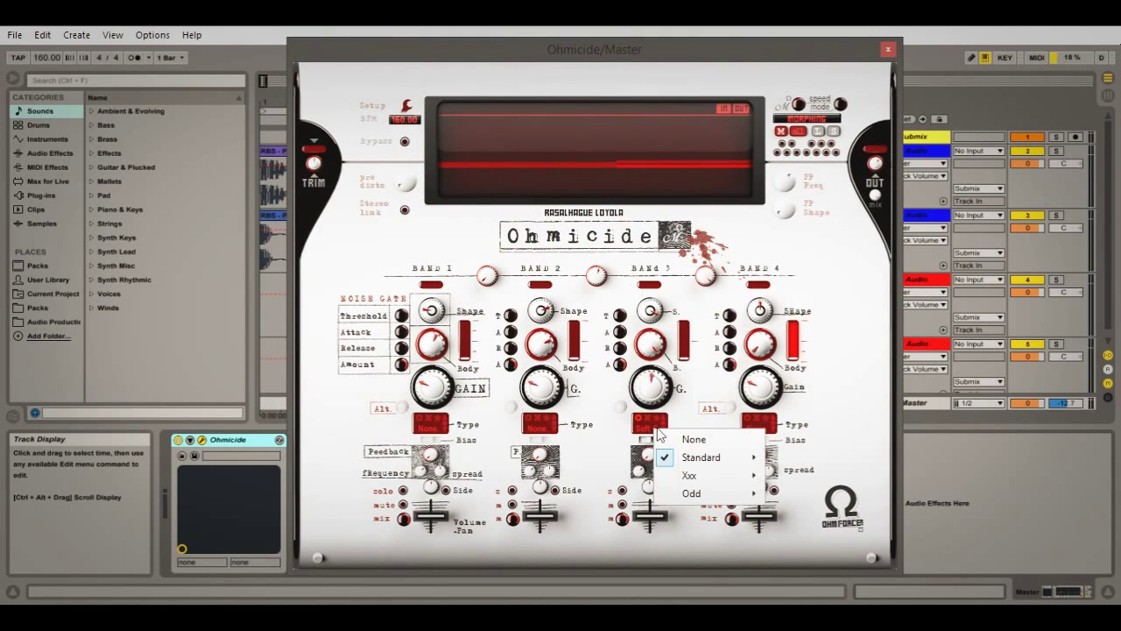
pyautogui.moveTo(717, 457)
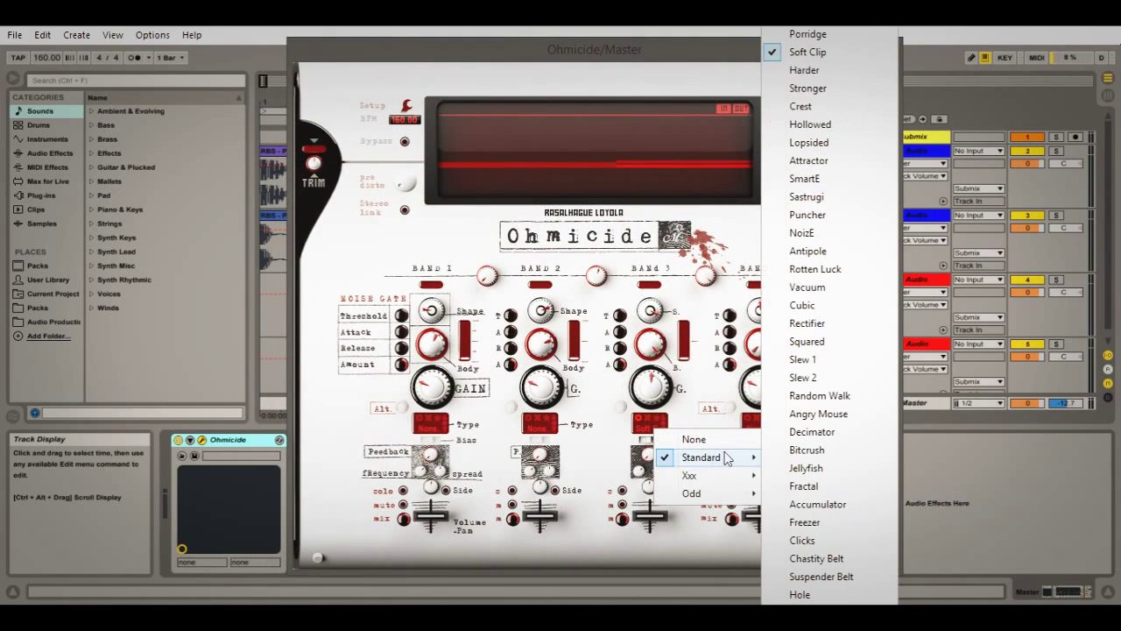
pyautogui.click(822, 54)
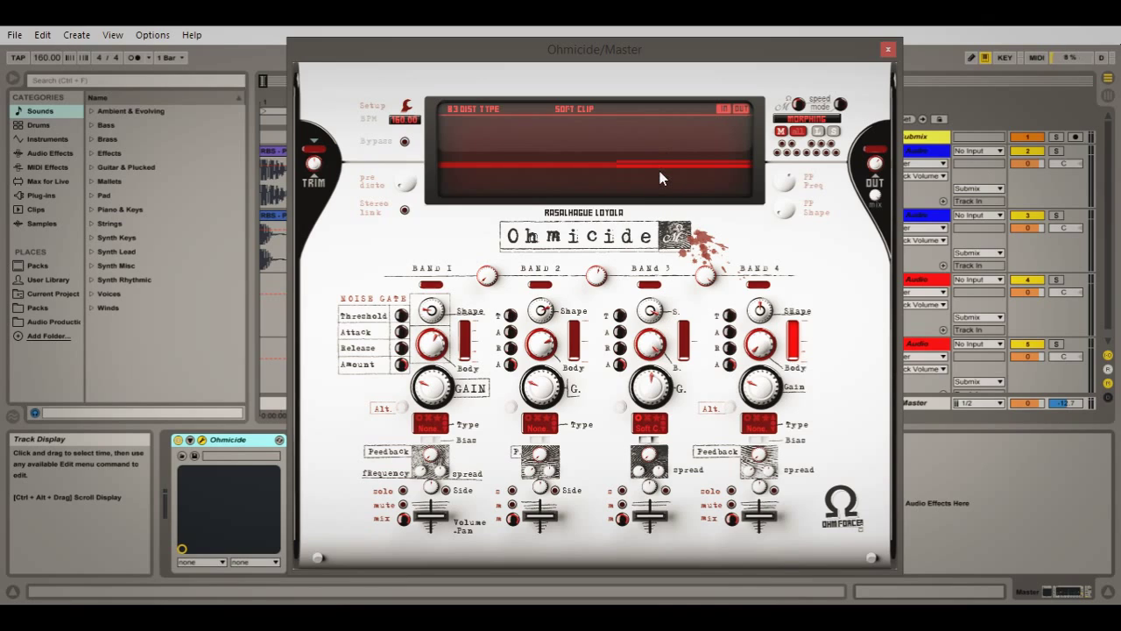
pyautogui.click(888, 51)
# Step: Examine the Master's EQ Eight curve in the expanded display, collapse it, and view the Limiter settings
pyautogui.doubleClick(401, 452)
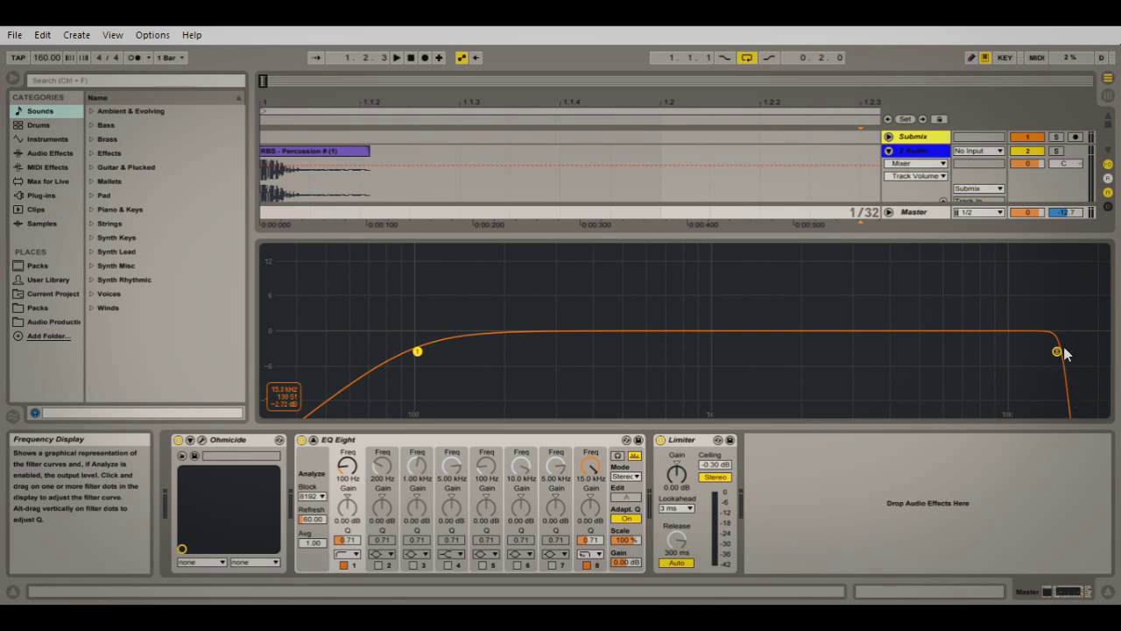
pyautogui.doubleClick(714, 274)
pyautogui.click(694, 439)
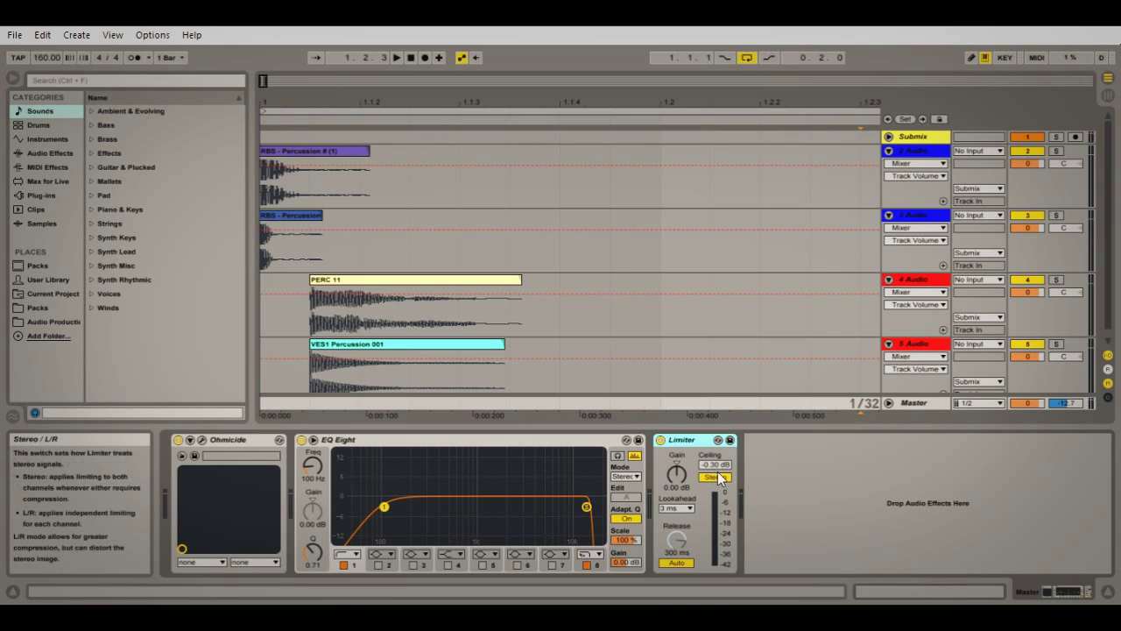
# Step: Set the arrangement loop to end at 1.3 so it spans two beats from the start of the percussion layers
pyautogui.moveTo(592, 102); pyautogui.dragTo(593, 64)
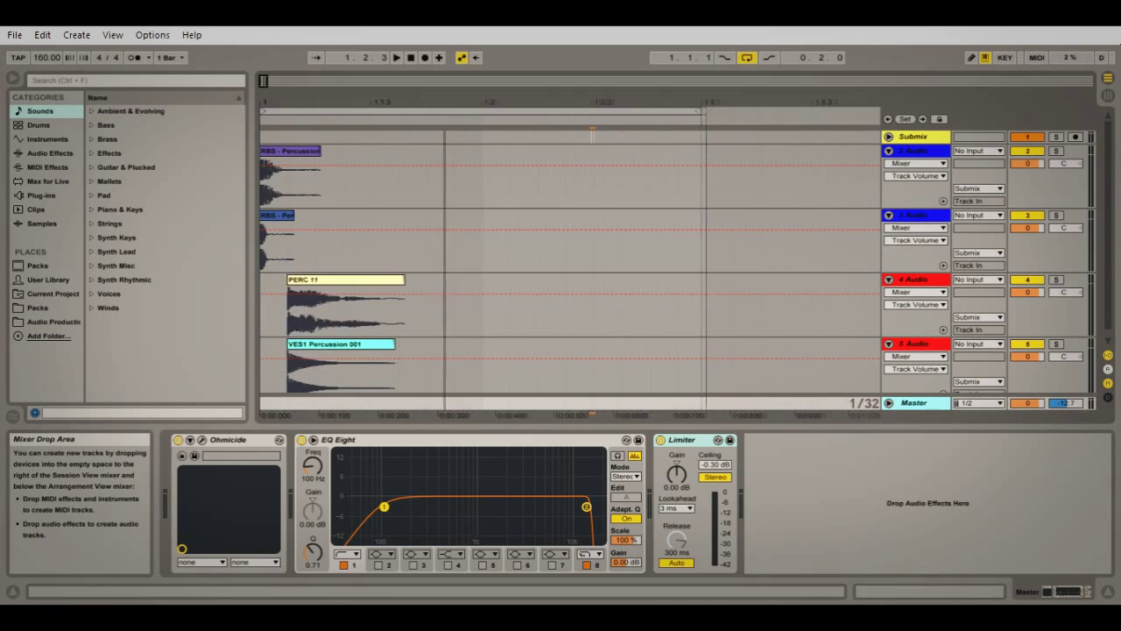
pyautogui.click(700, 111)
pyautogui.moveTo(700, 110)
pyautogui.mouseDown()
pyautogui.moveTo(508, 113)
pyautogui.moveTo(847, 116)
pyautogui.moveTo(784, 126)
pyautogui.moveTo(805, 120)
pyautogui.moveTo(622, 102)
pyautogui.moveTo(620, 112)
pyautogui.moveTo(570, 112)
pyautogui.mouseUp()
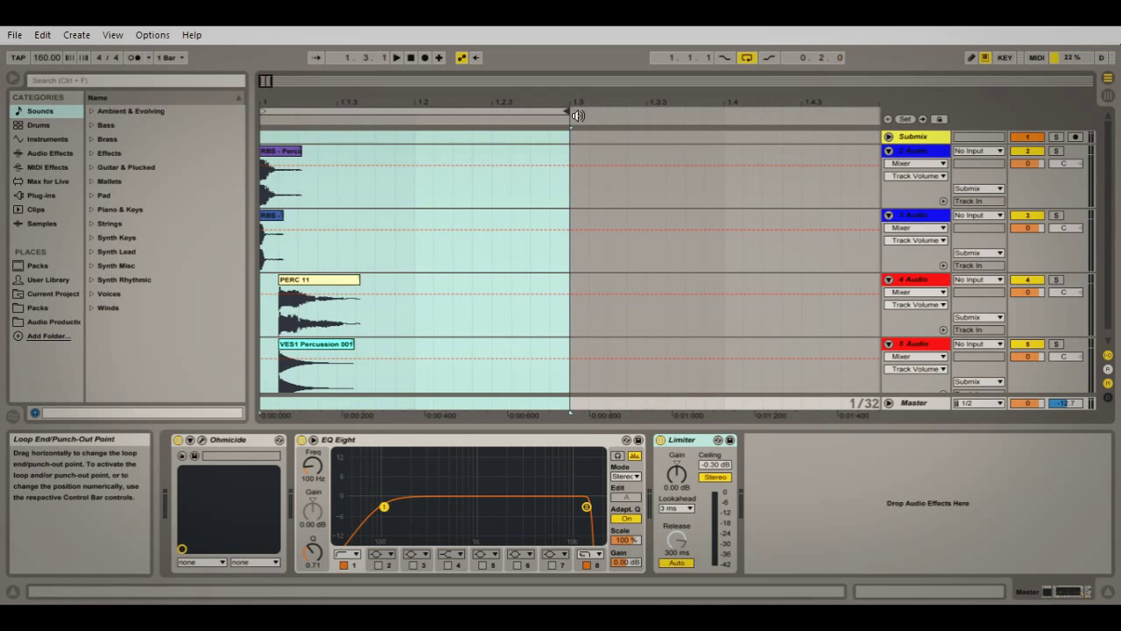
# Step: Review the Normalize option in the audio export settings, close the dialog without exporting, and play the layered snare
pyautogui.hotkey('ctrl', 'shift', 'r')
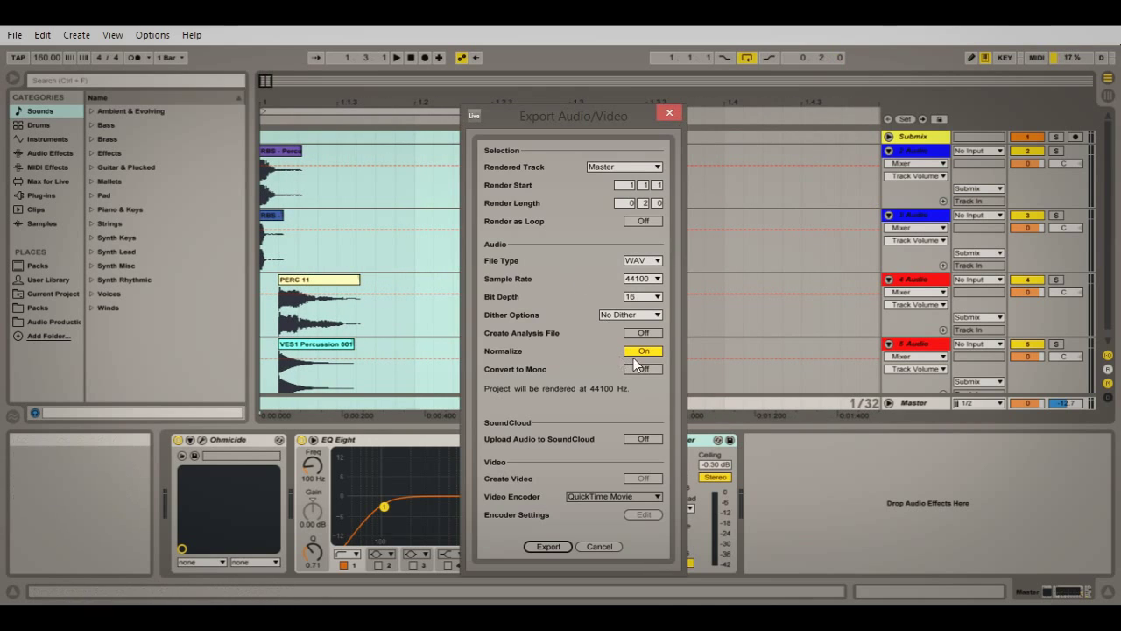
pyautogui.click(655, 350)
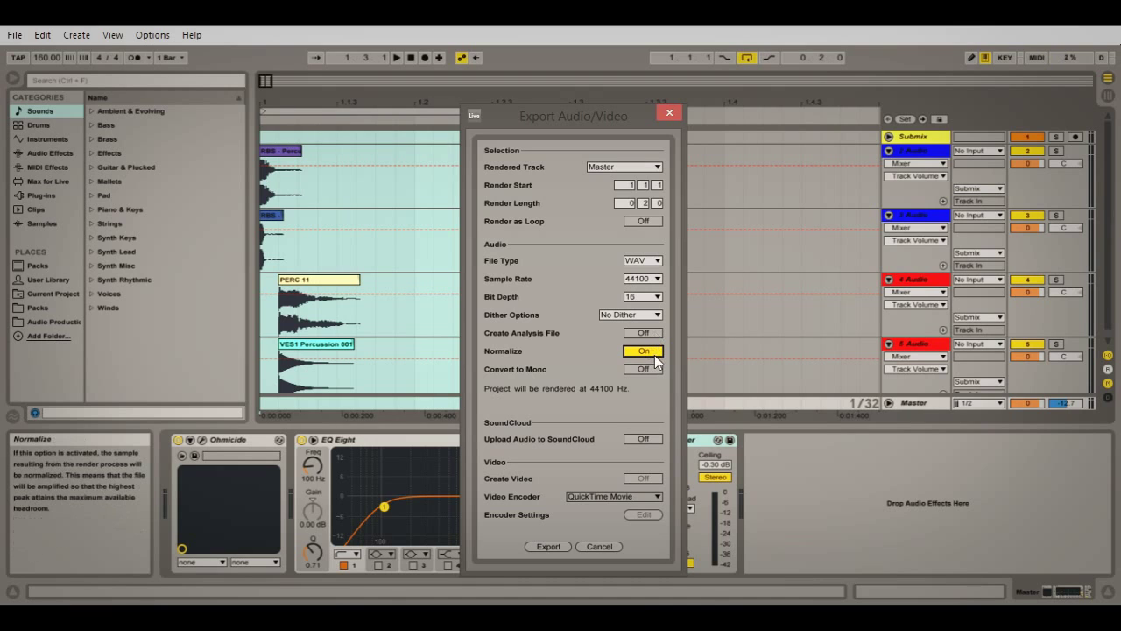
pyautogui.click(670, 113)
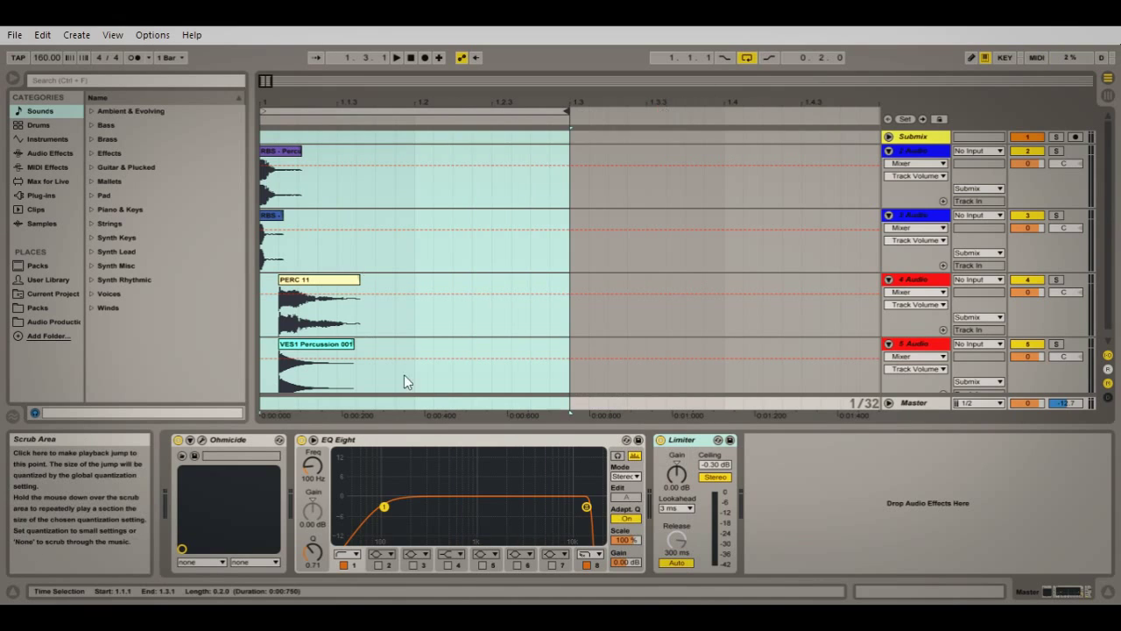
pyautogui.press('space')
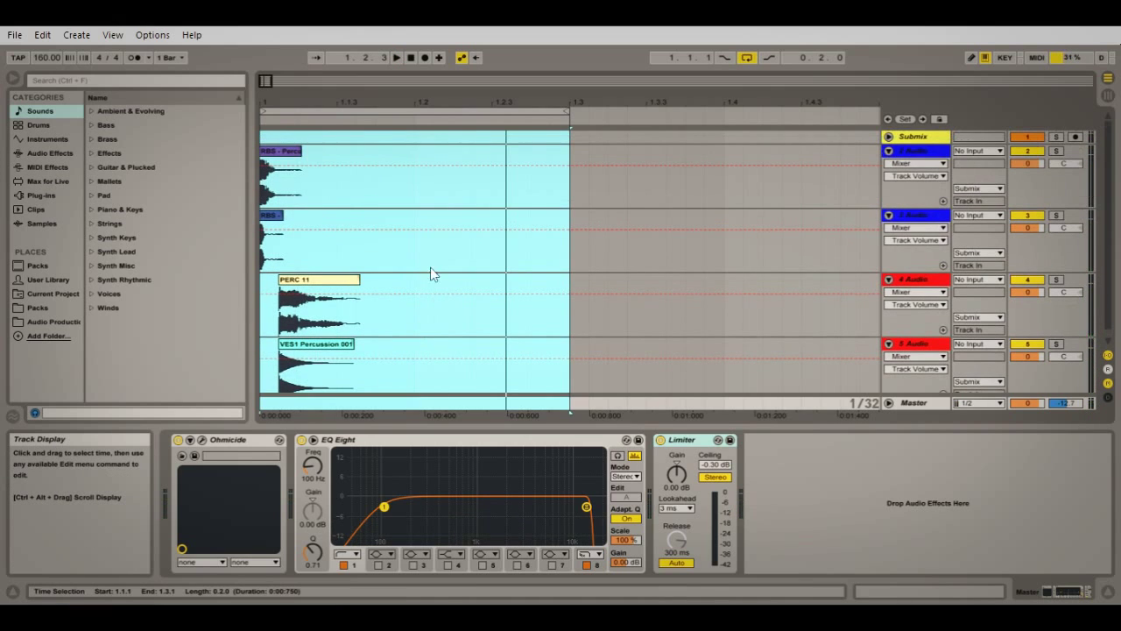
# Step: Open the recent set "SDS10 - Jack U Snare (Demo Track).als" and place the insert marker at 2.1.1 on the Hihat track
pyautogui.click(15, 35)
pyautogui.moveTo(186, 91)
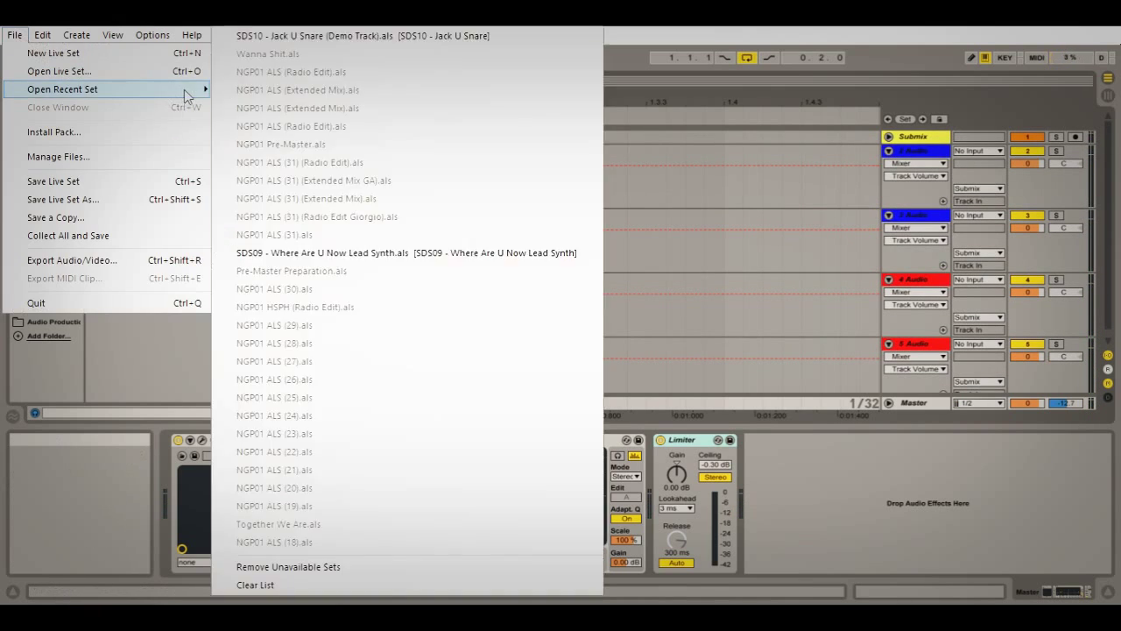
pyautogui.click(392, 37)
pyautogui.click(580, 358)
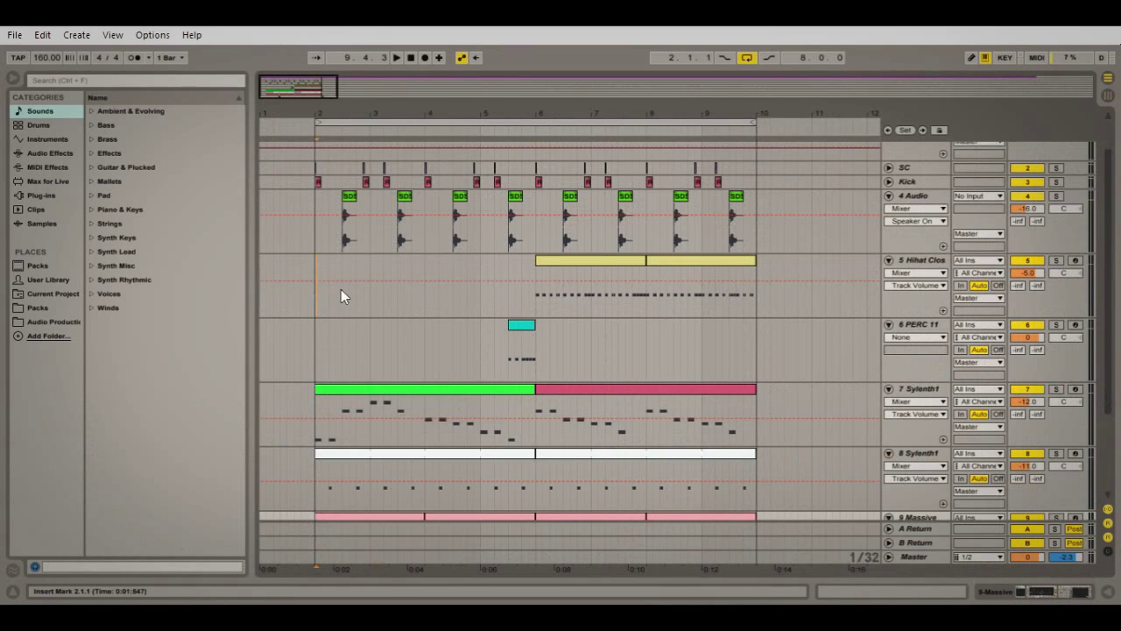
pyautogui.click(315, 262)
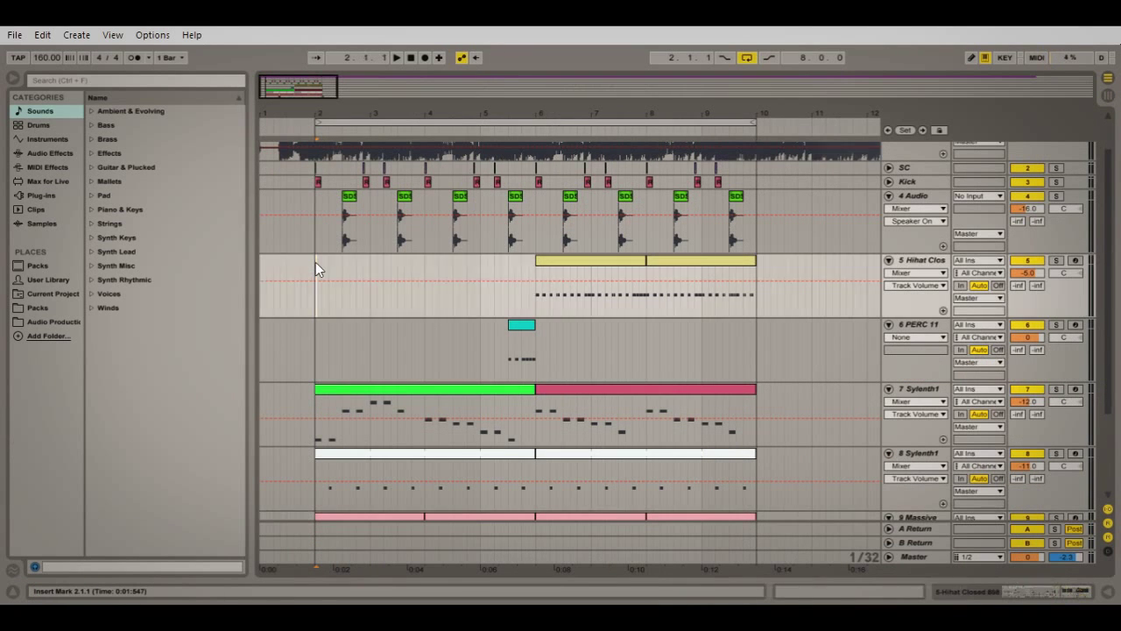